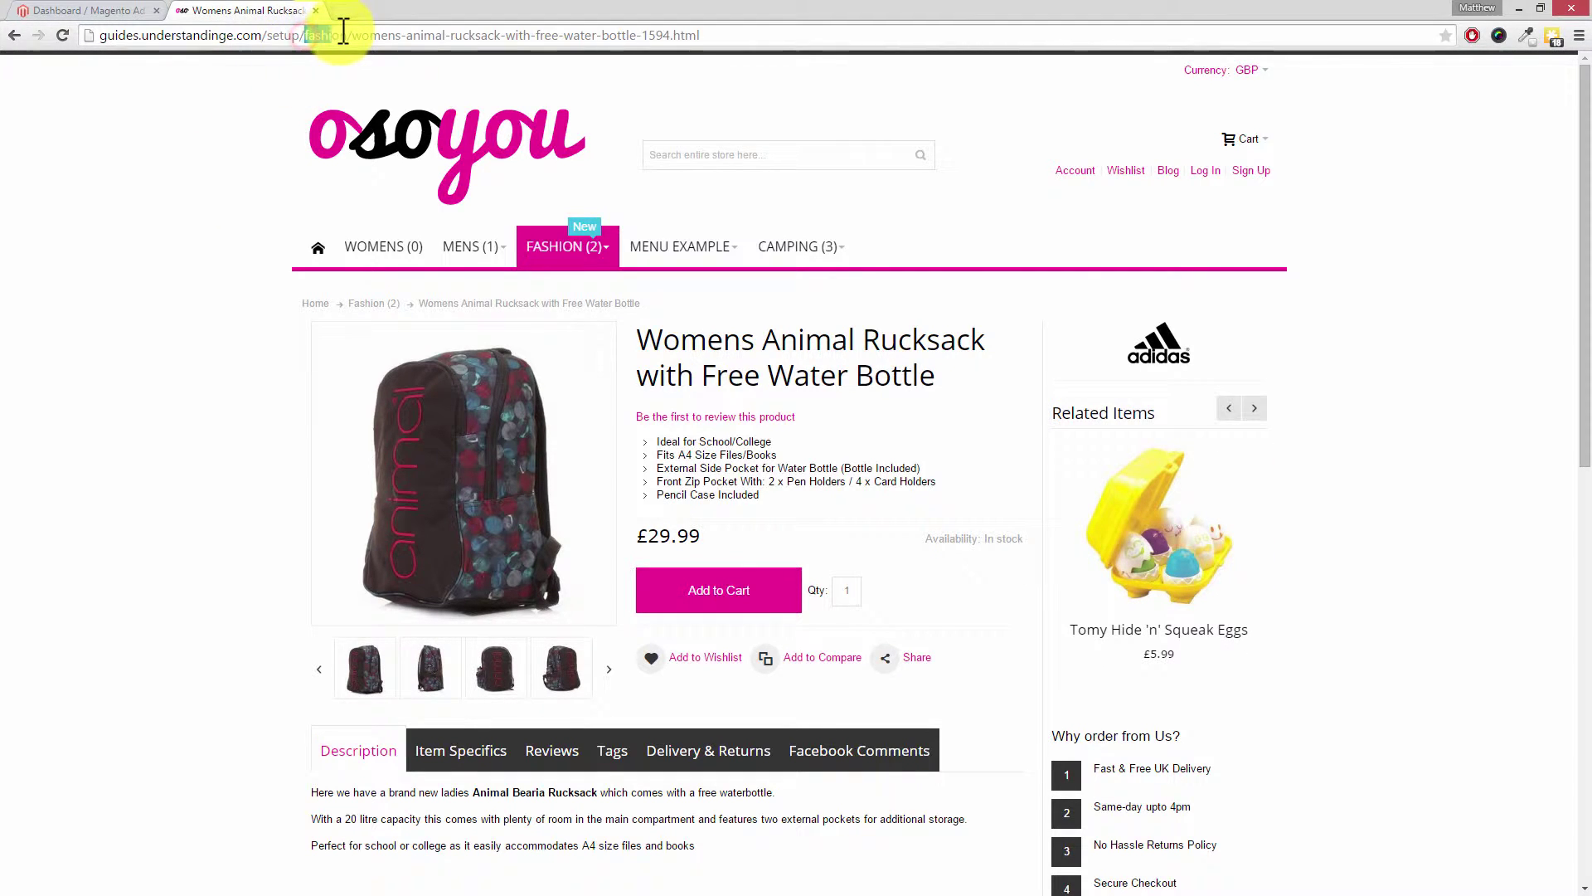
# Highlight the setup, fashion and product-file parts of the rucksack page's address
pyautogui.moveTo(304, 34); pyautogui.dragTo(348, 34)
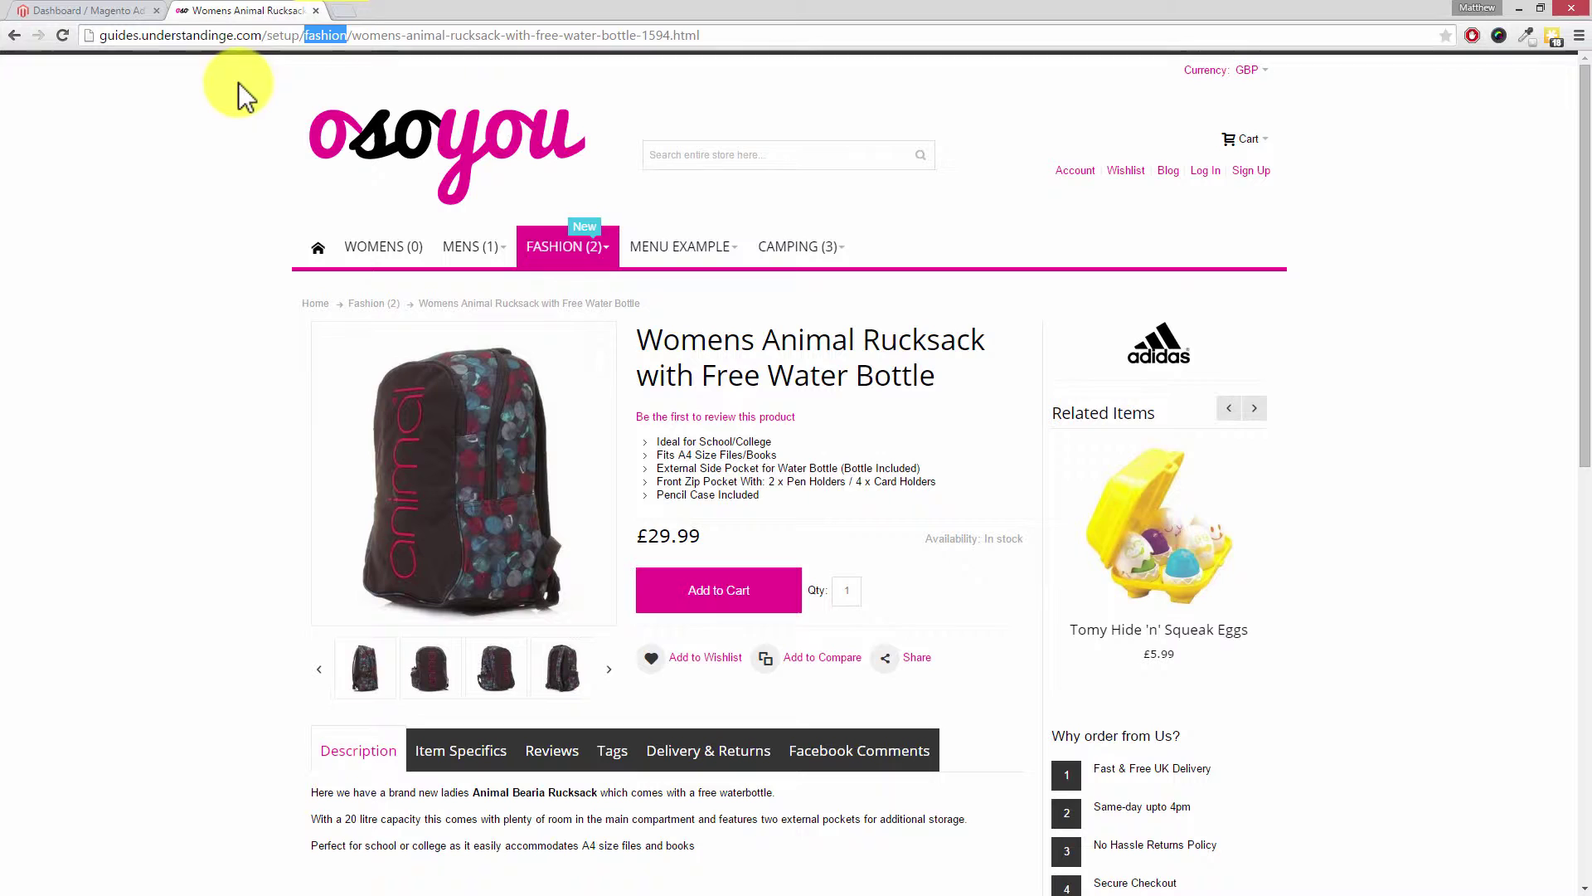
pyautogui.doubleClick(283, 36)
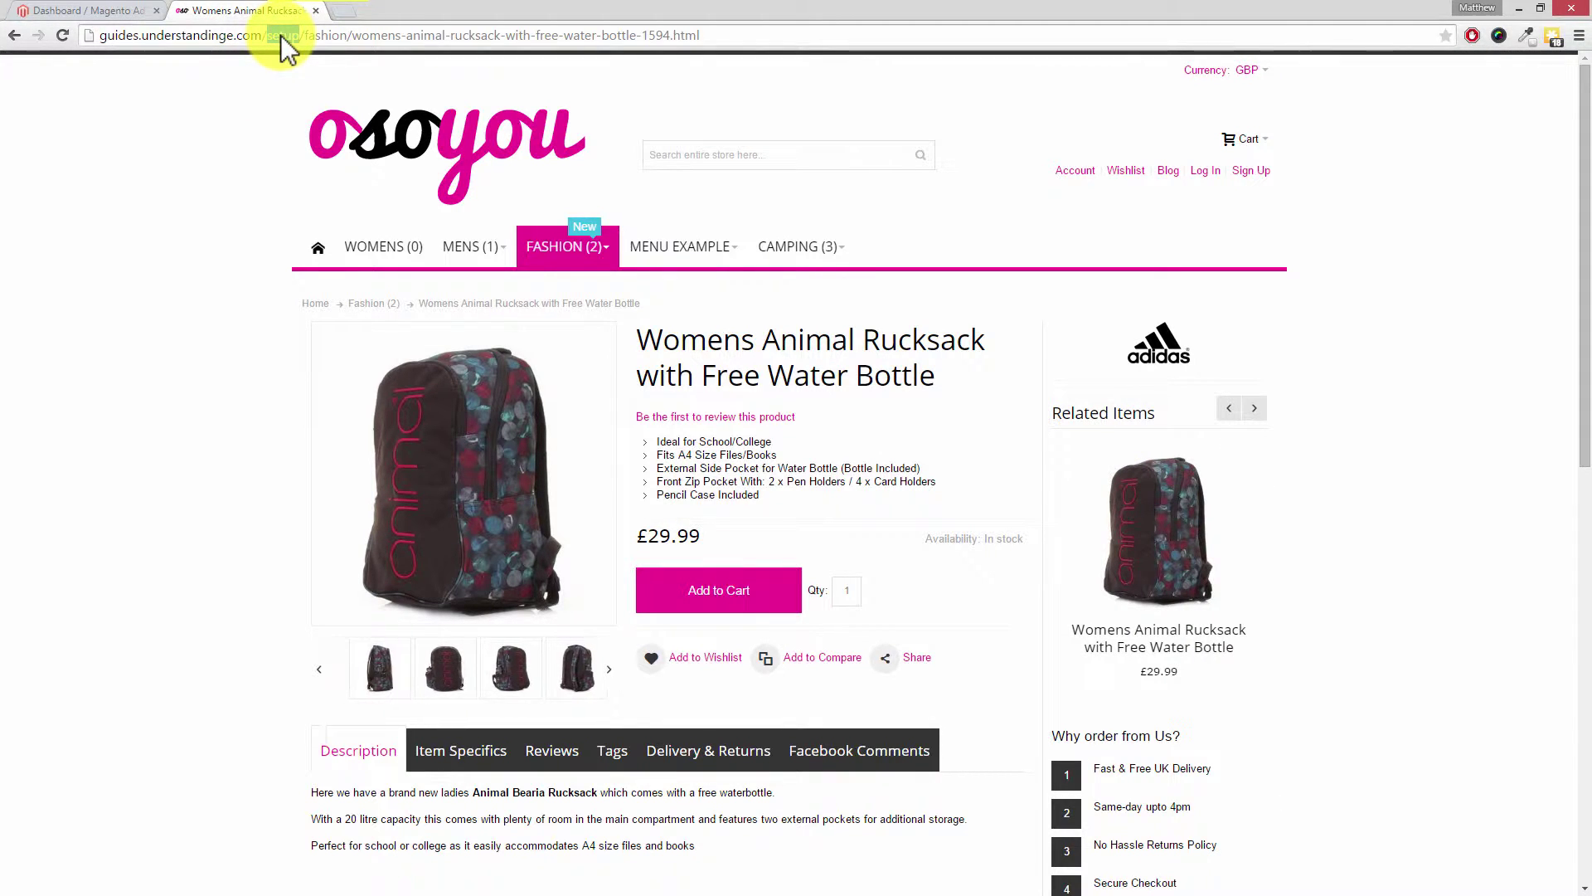
pyautogui.doubleClick(330, 35)
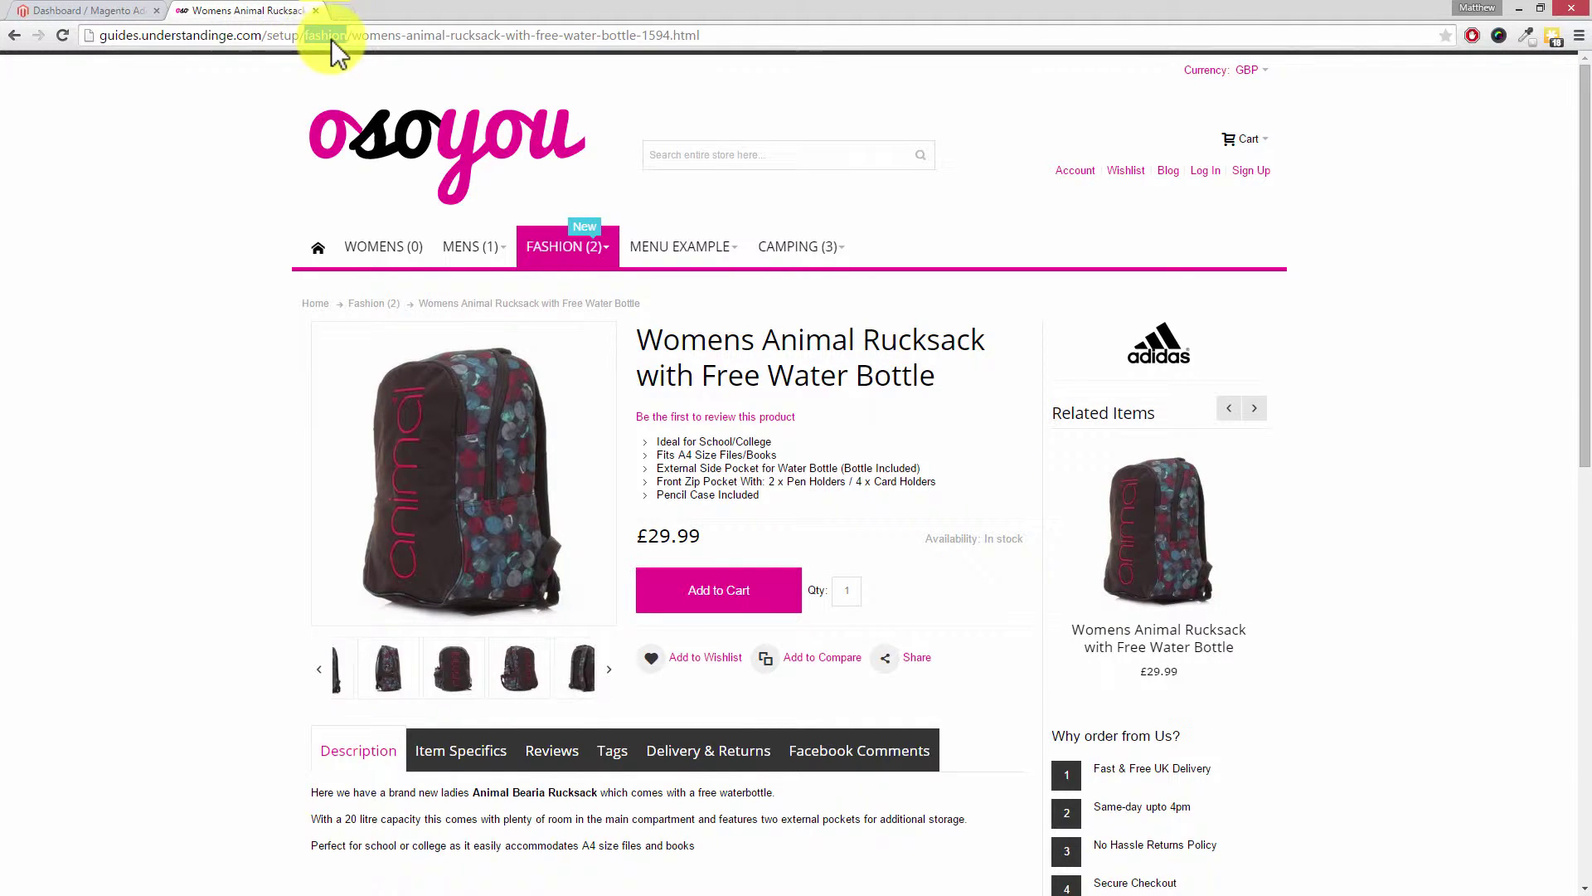
pyautogui.click(358, 36)
pyautogui.moveTo(358, 37); pyautogui.dragTo(721, 37)
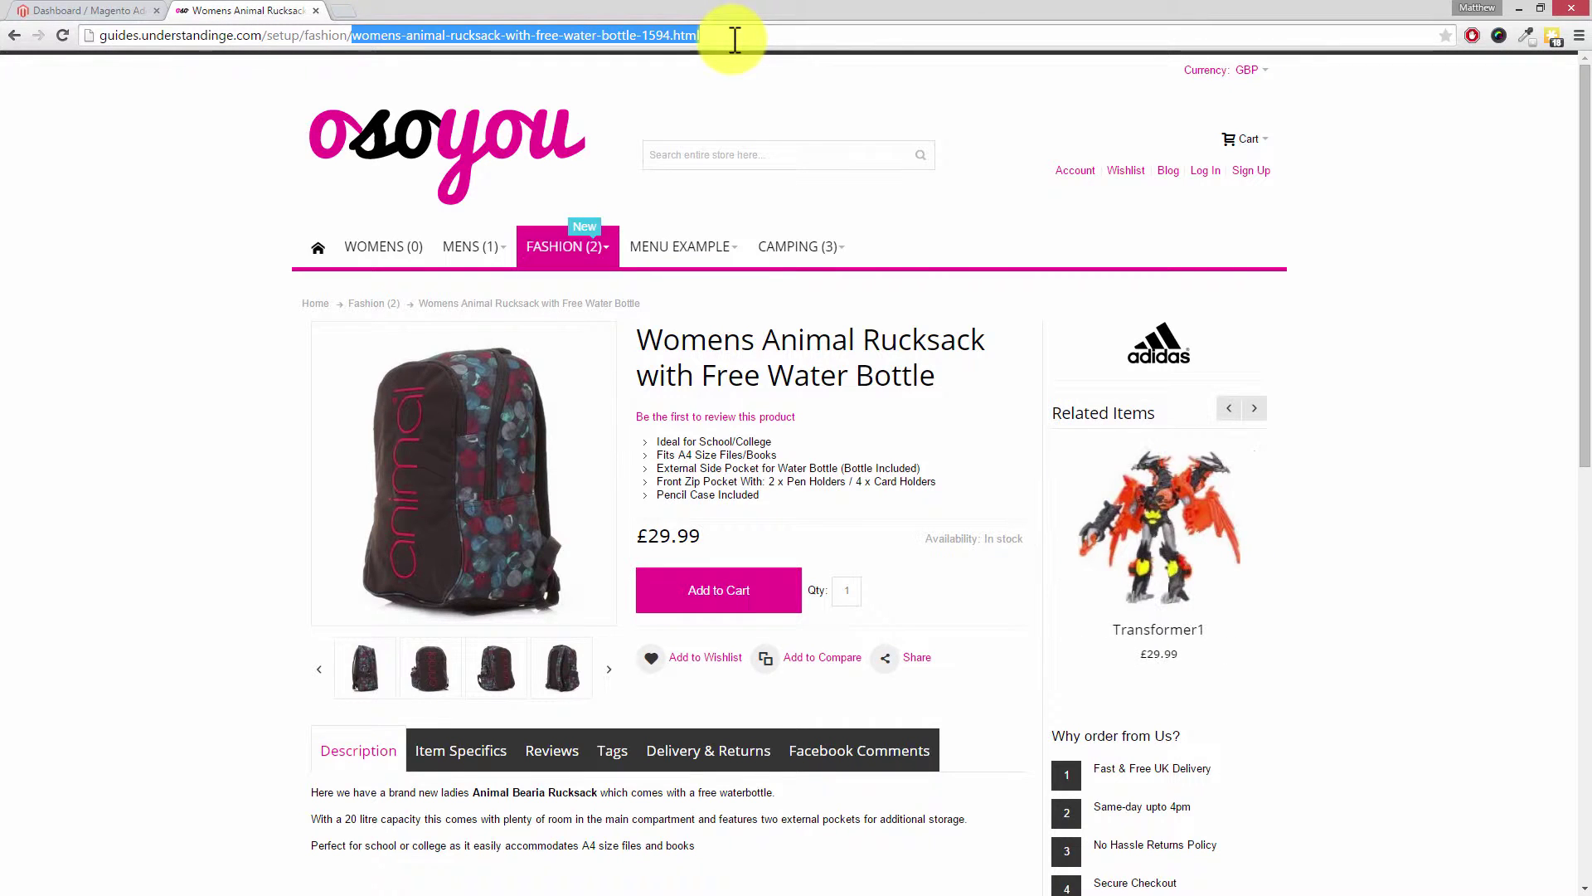
pyautogui.click(362, 36)
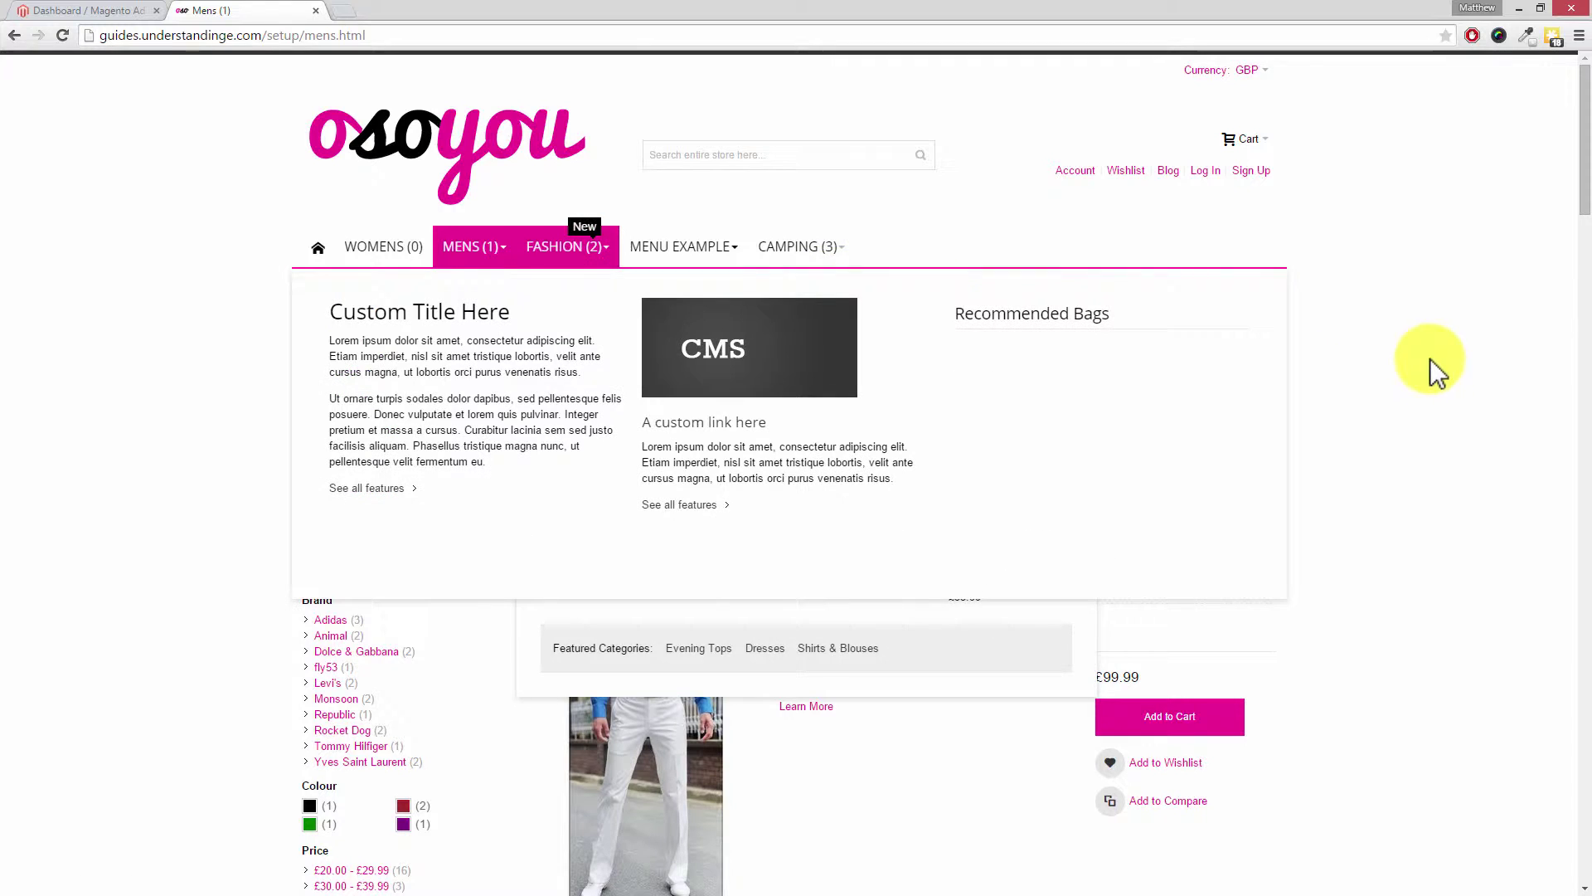
# Scroll the Mens listing and open the brown Womens Lace Up Fleece Lined boot page
pyautogui.scroll(-3, 1448, 390)
pyautogui.scroll(-8, 1435, 355)
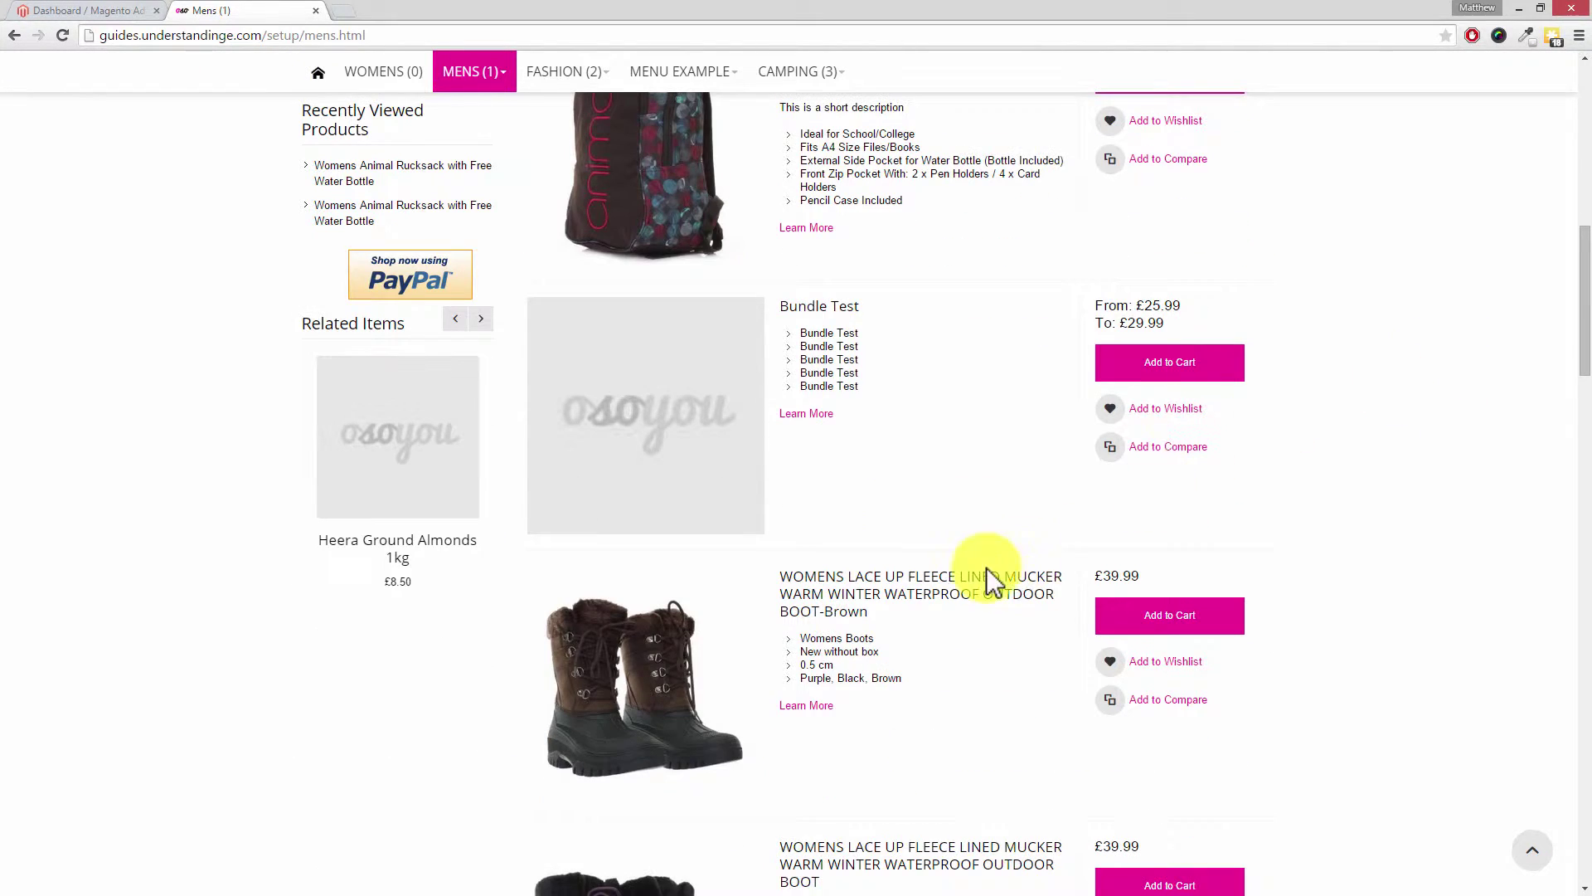
pyautogui.click(678, 375)
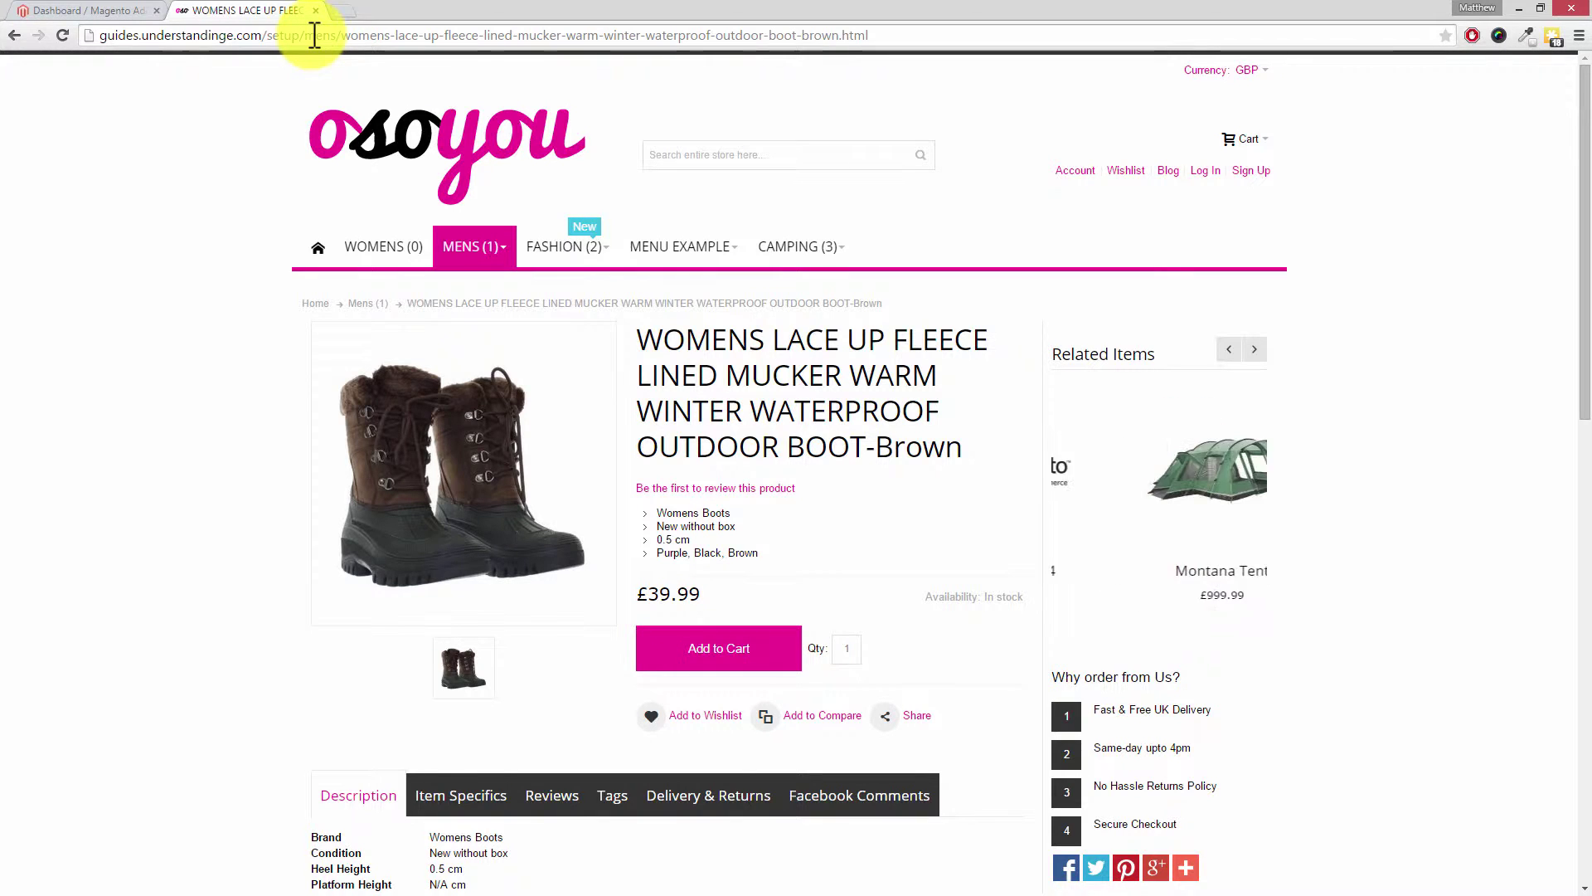
# Remove 'mens' from the boot page address and reload it without the category path
pyautogui.click(338, 37)
pyautogui.doubleClick(320, 36)
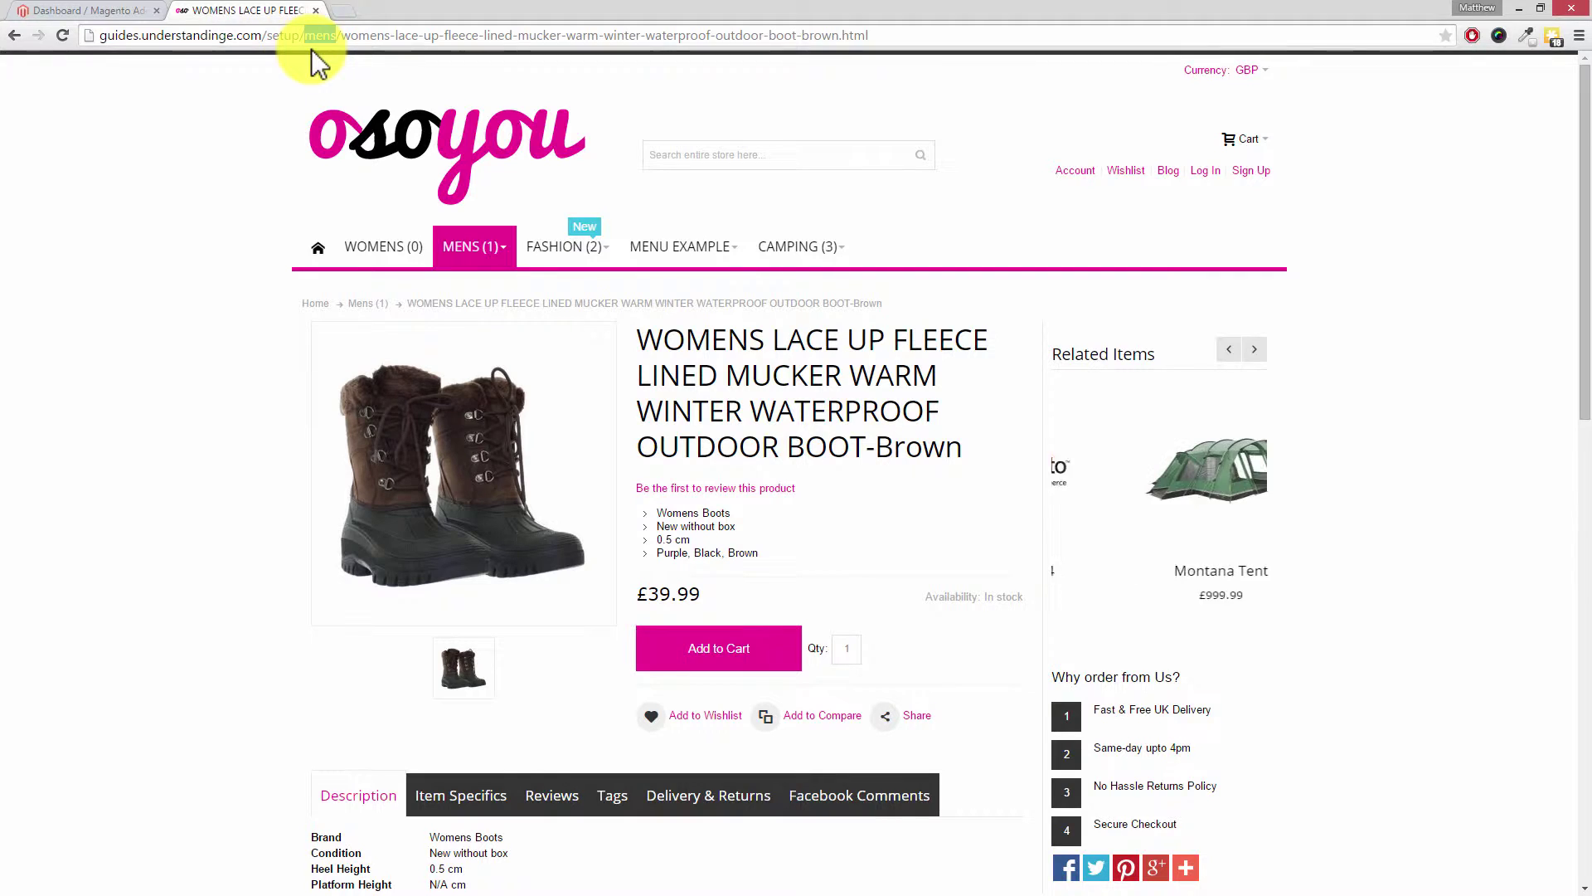
pyautogui.press('Delete')
pyautogui.press('Delete')
pyautogui.press('Return')
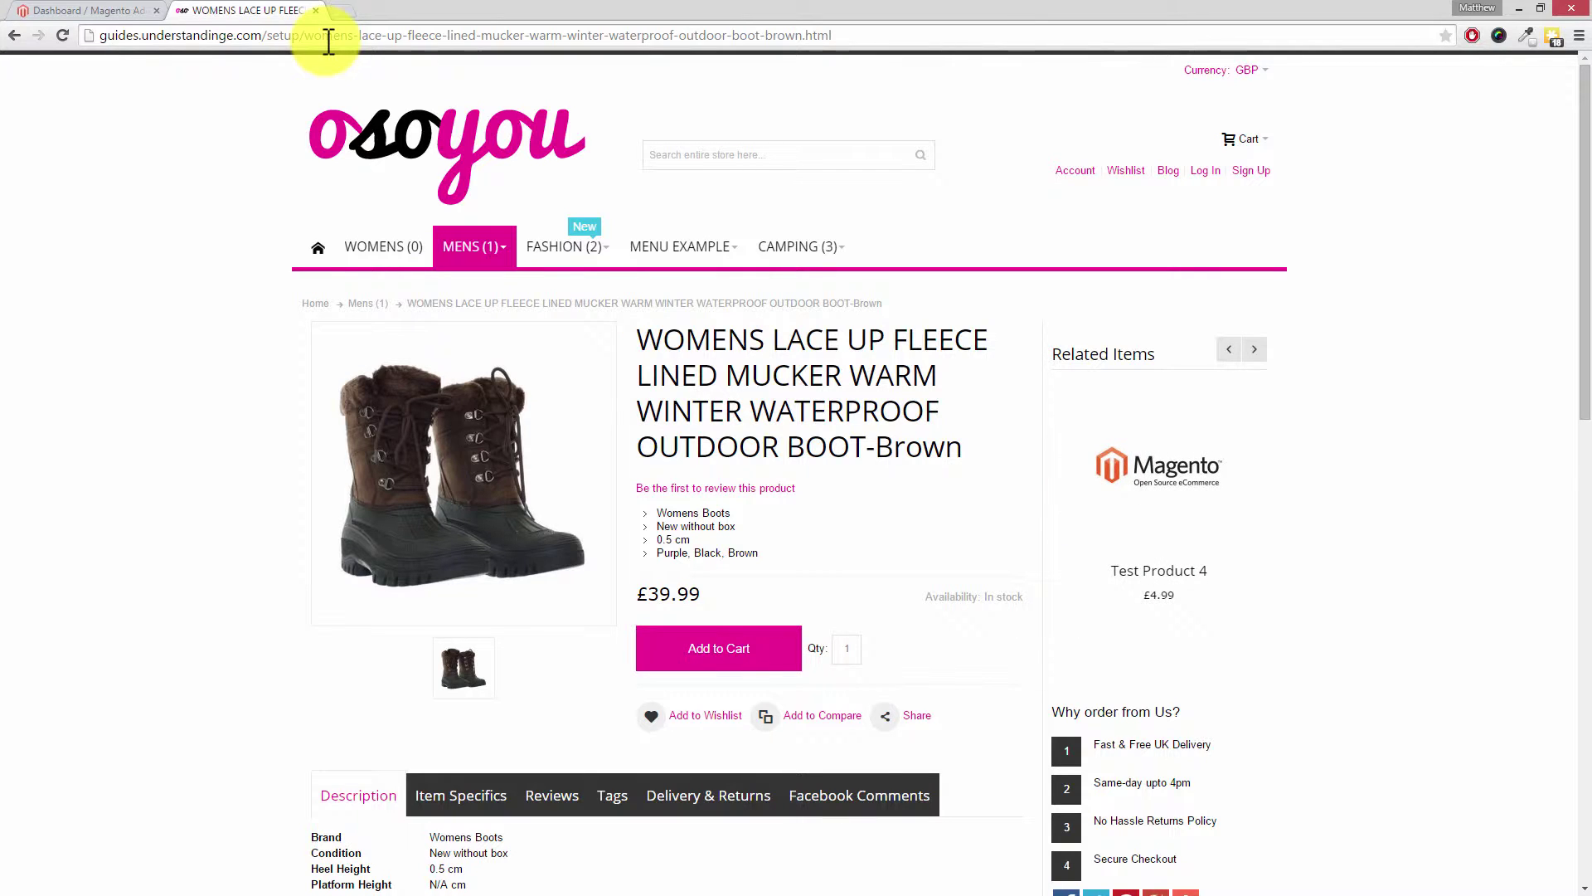
# In the admin, go to System > Configuration and open the Catalog section
pyautogui.click(109, 12)
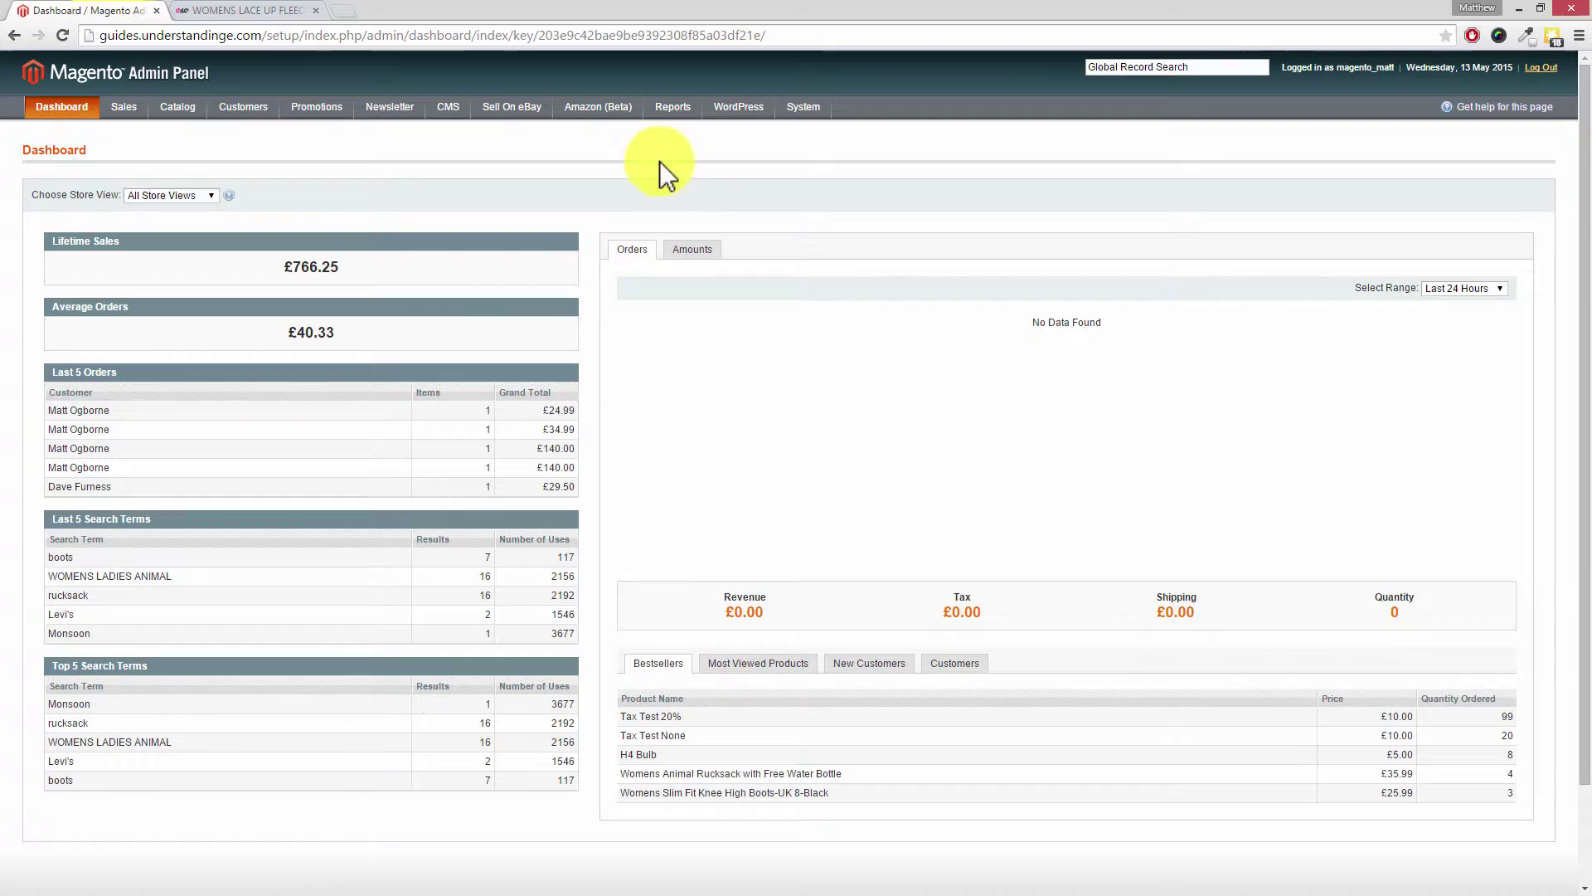
pyautogui.moveTo(796, 109)
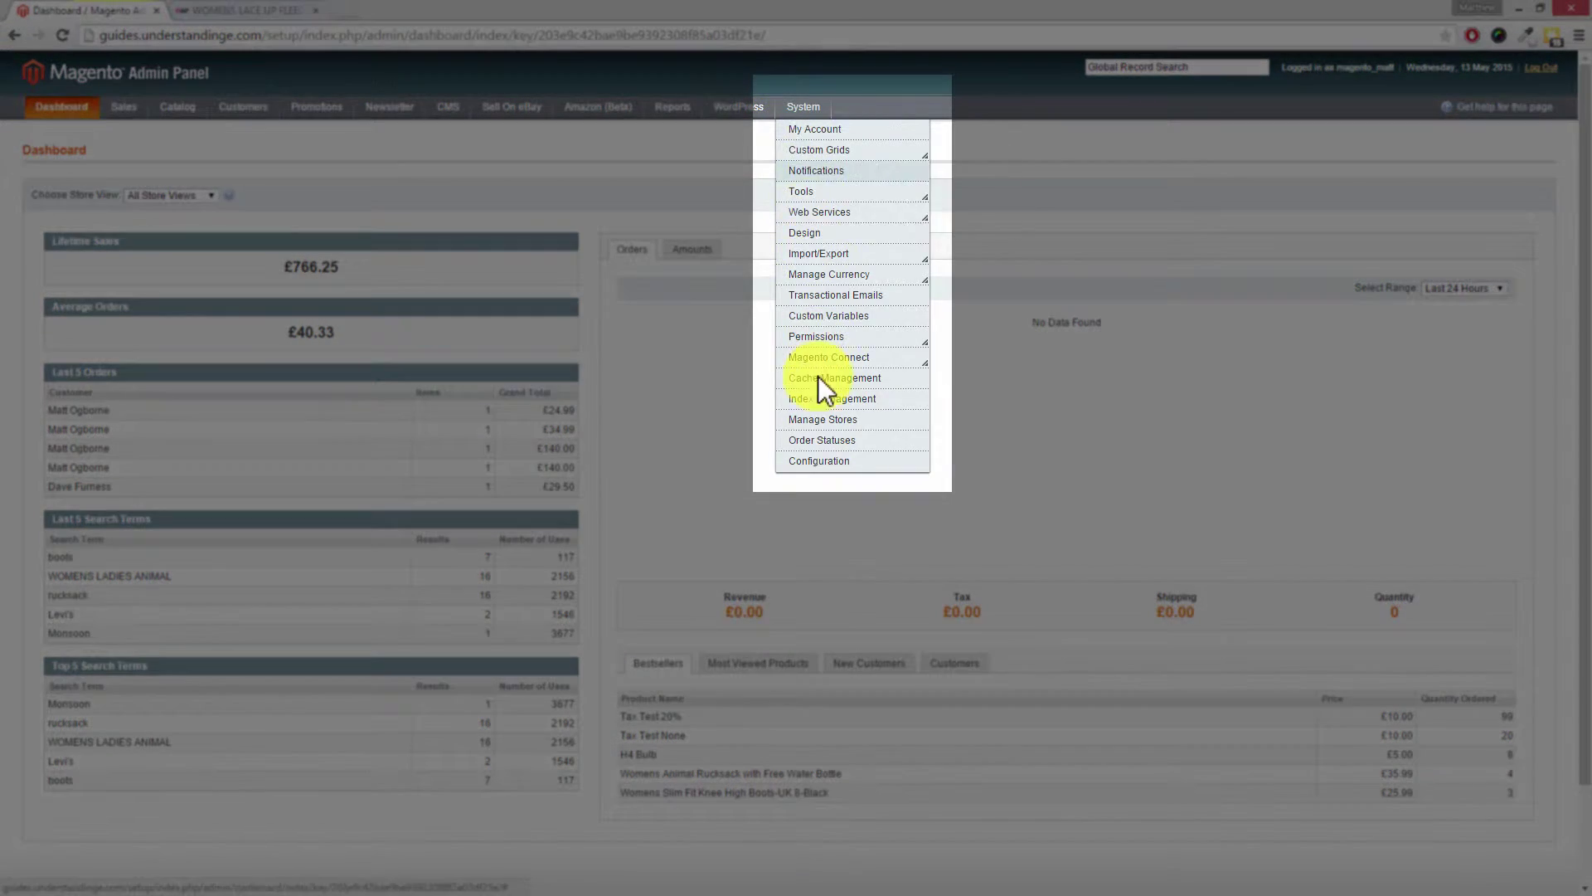
pyautogui.click(818, 461)
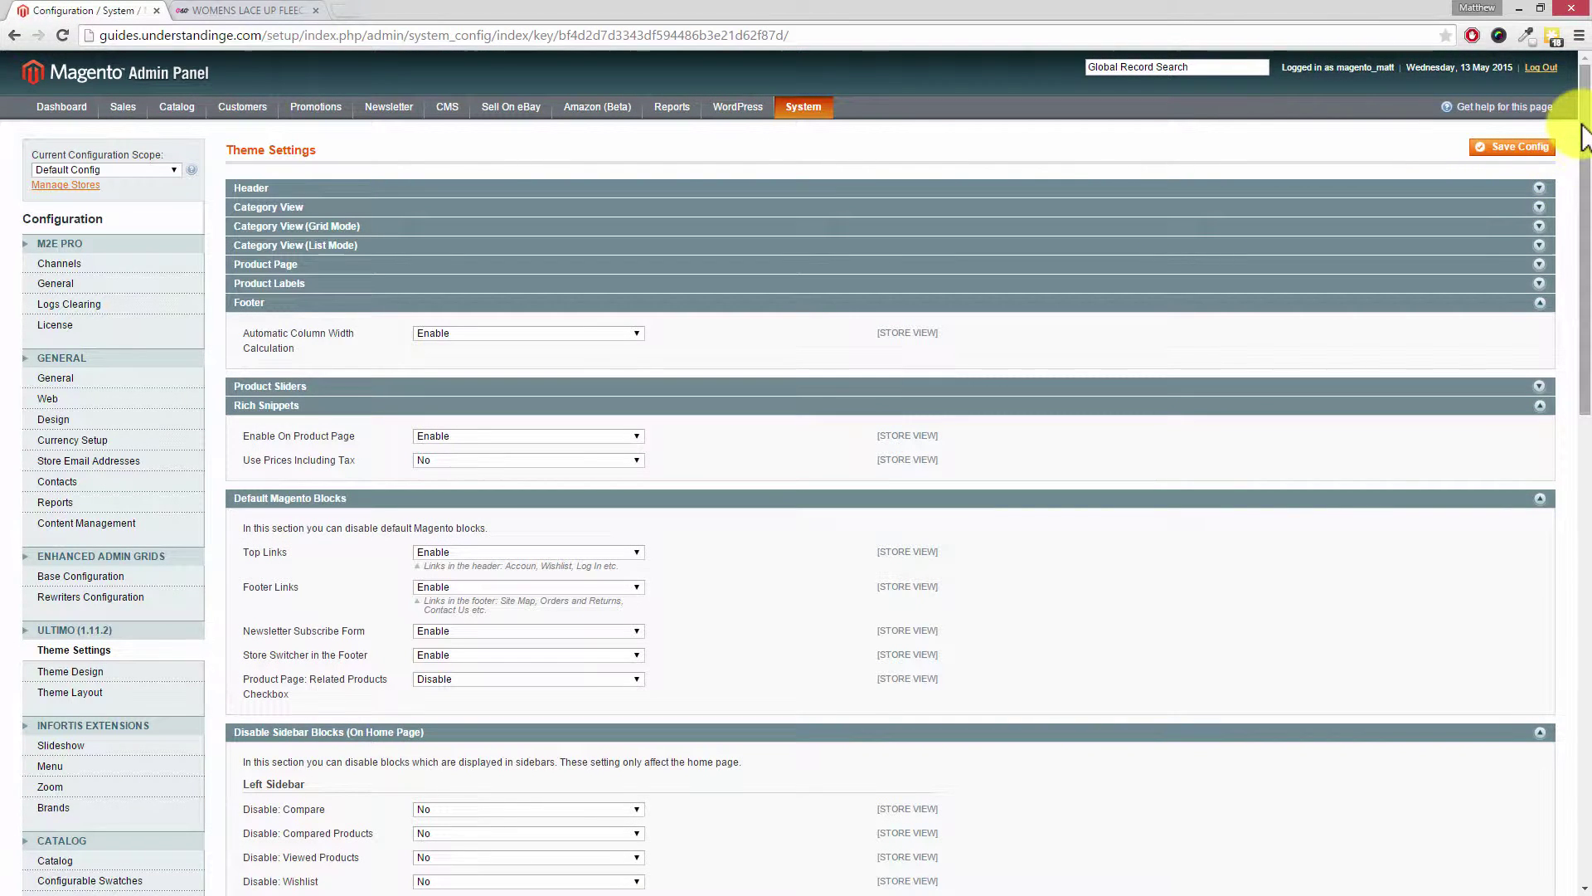
pyautogui.moveTo(1585, 133); pyautogui.dragTo(1585, 353)
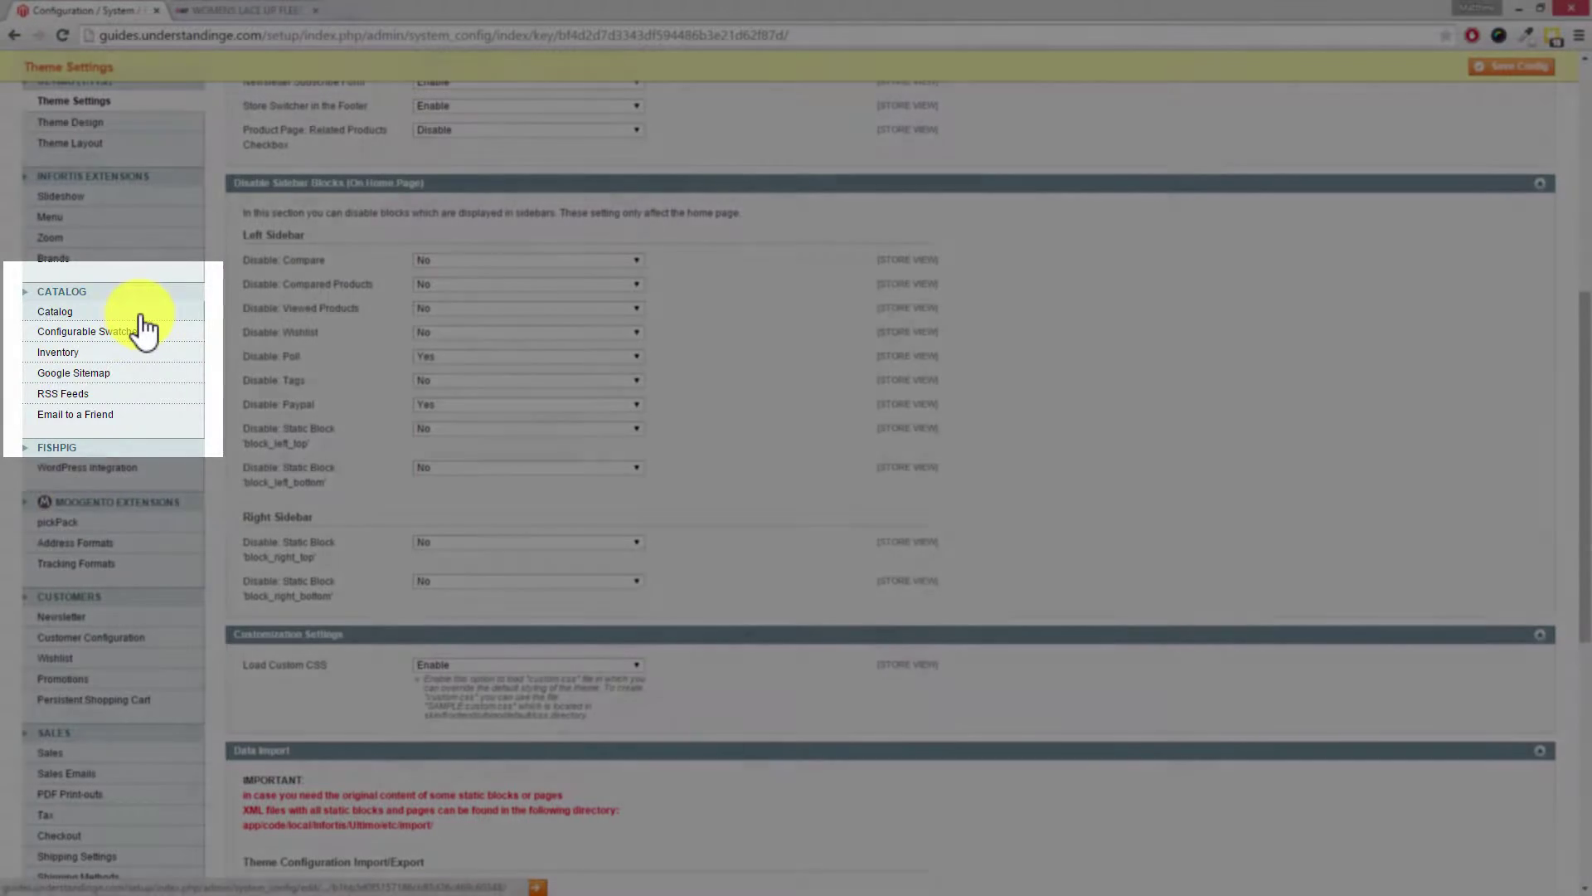
pyautogui.click(139, 313)
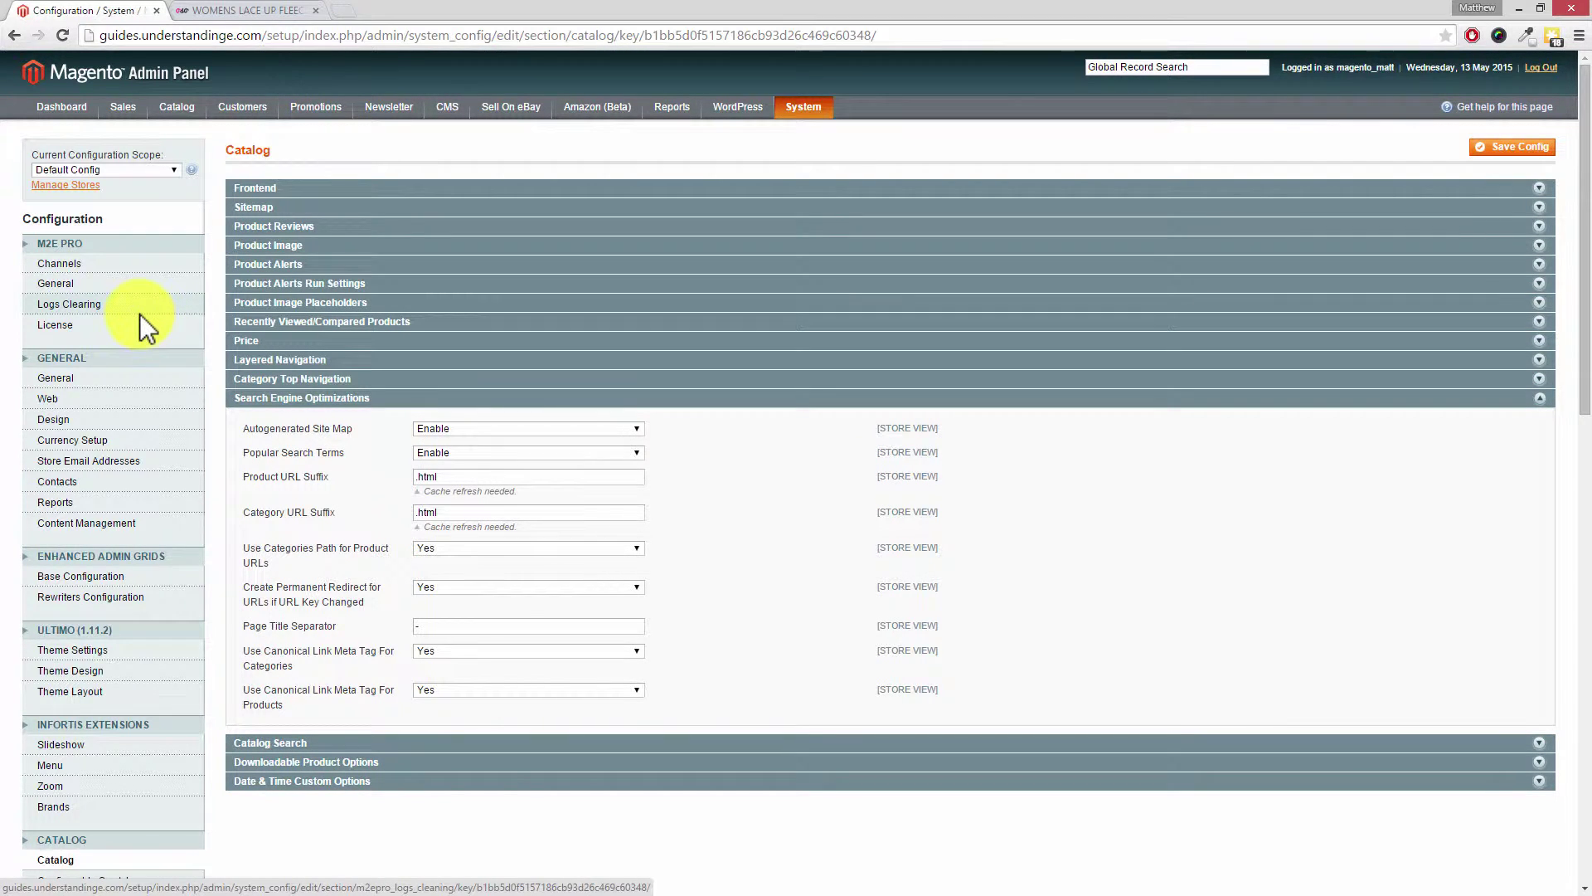
# Under Search Engine Optimizations, set Use Categories Path for Product URLs to No
pyautogui.click(282, 399)
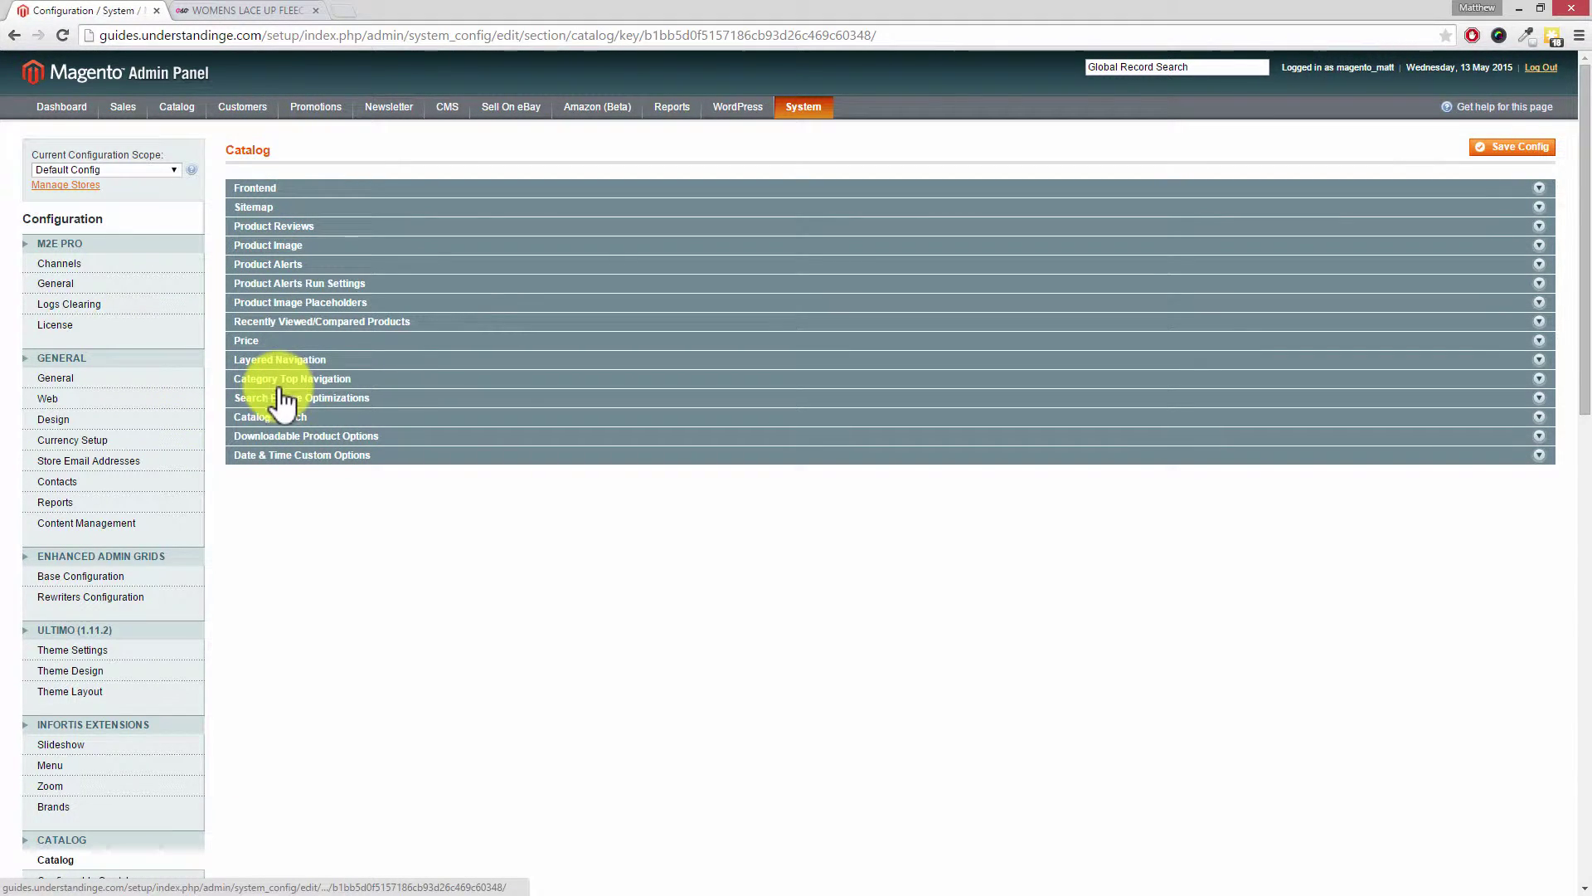
pyautogui.click(418, 399)
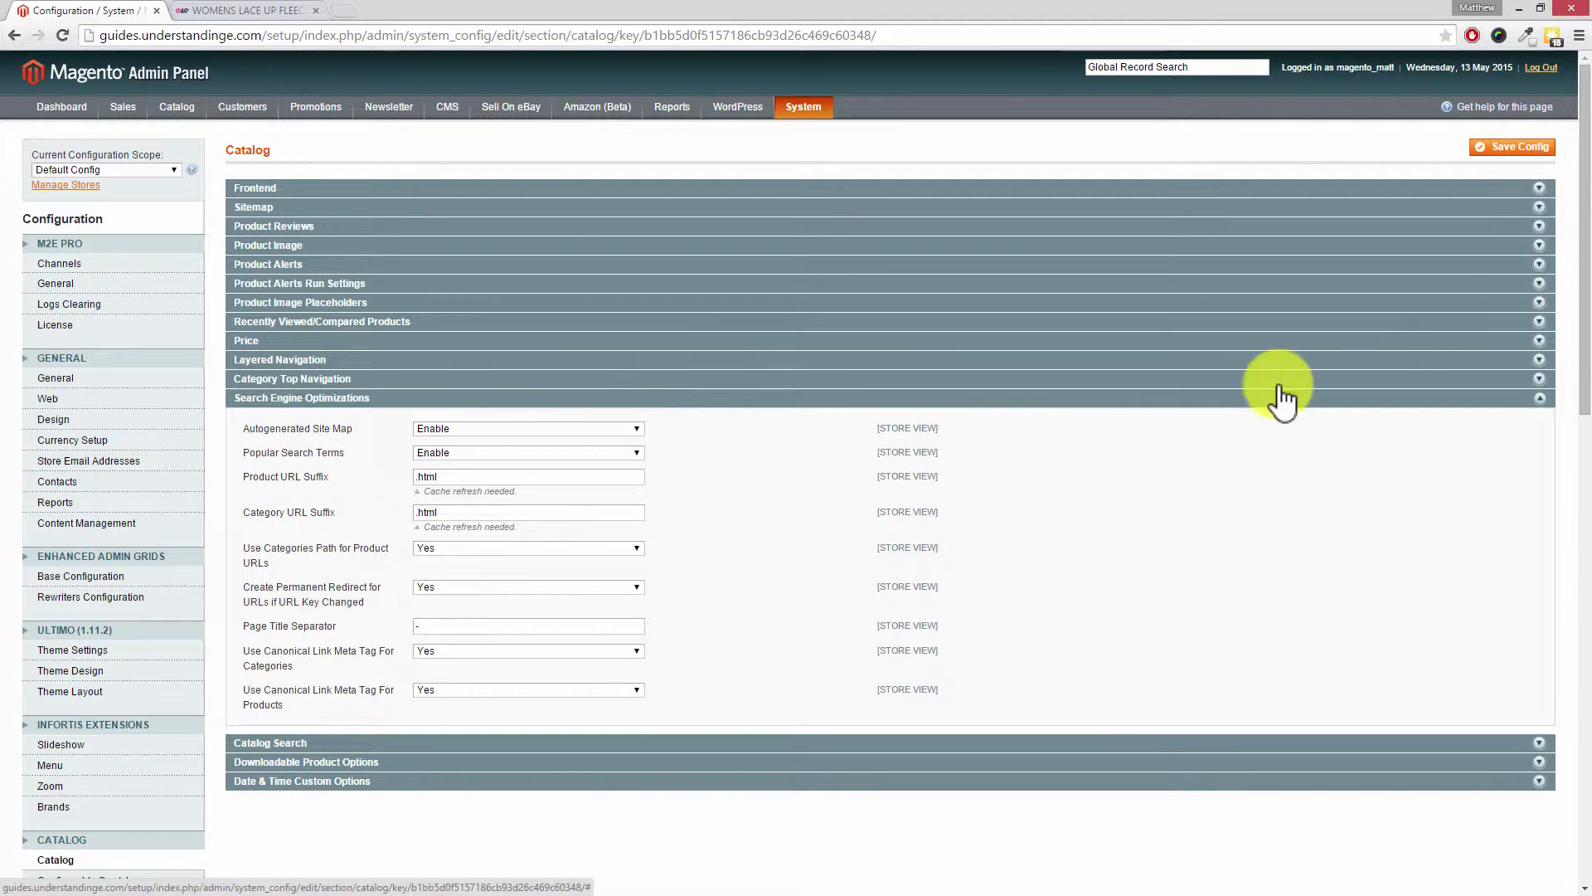
pyautogui.moveTo(1584, 253); pyautogui.dragTo(1584, 363)
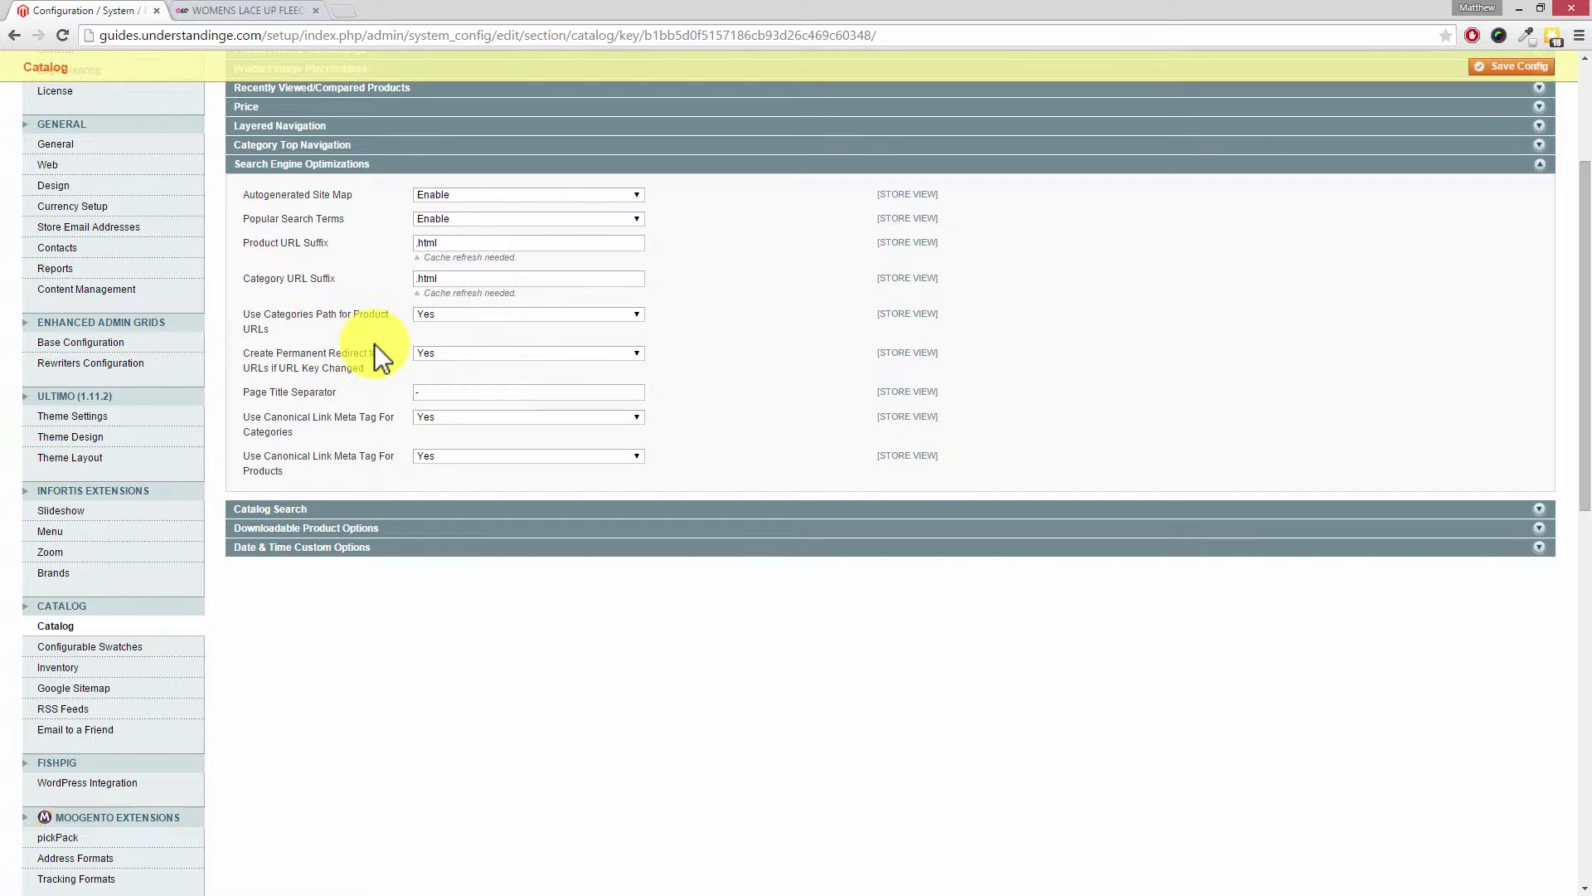
pyautogui.click(444, 314)
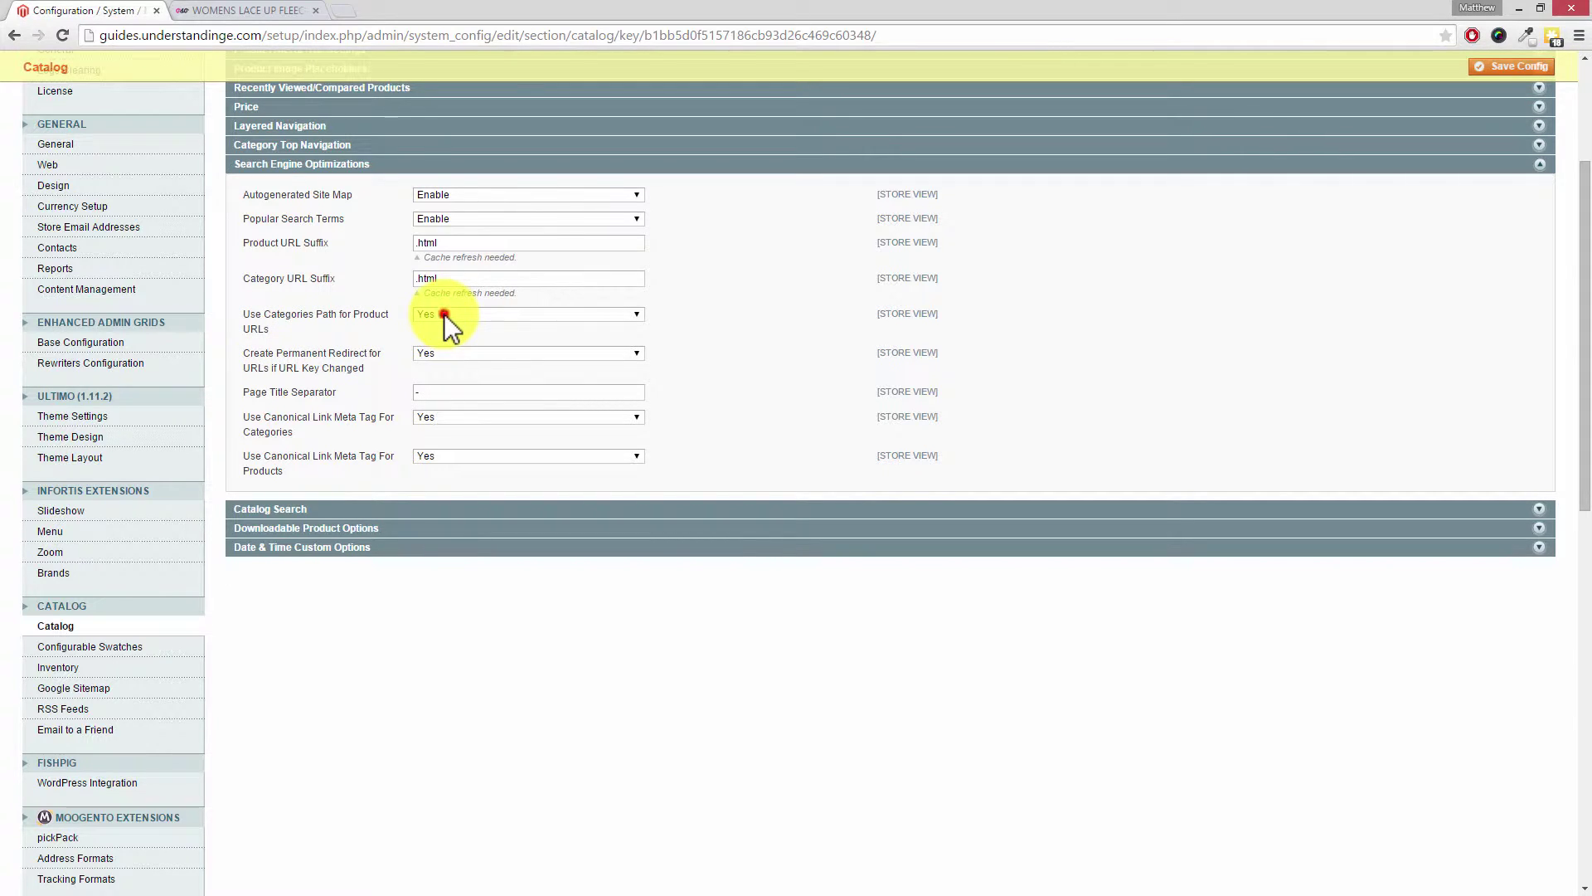
pyautogui.click(435, 336)
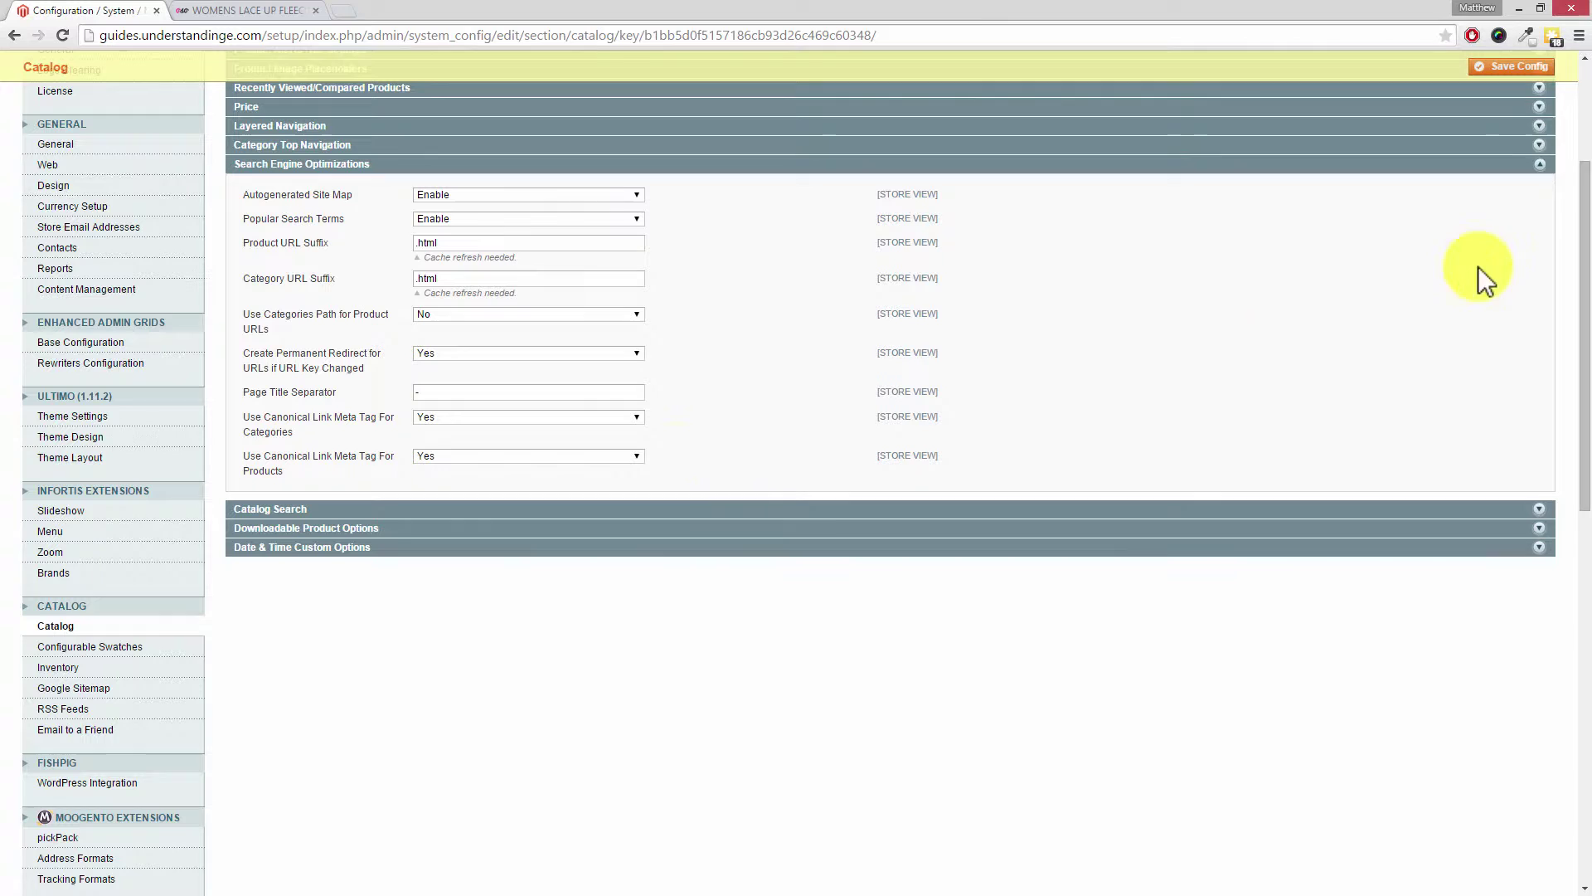
# Save the catalog configuration with Save Config
pyautogui.click(1517, 66)
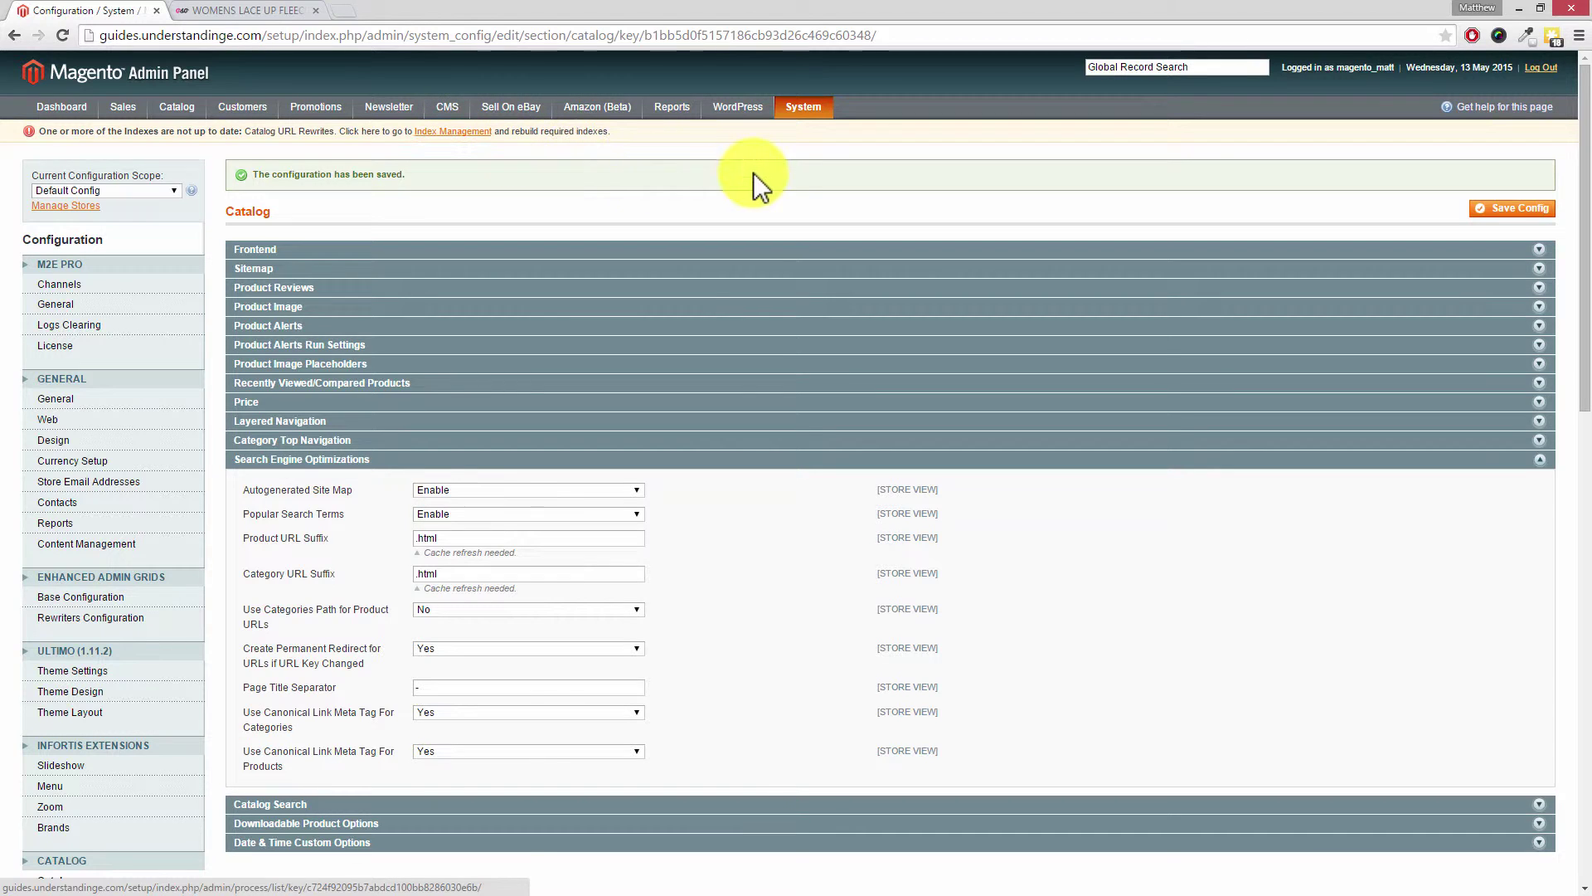
pyautogui.moveTo(809, 110)
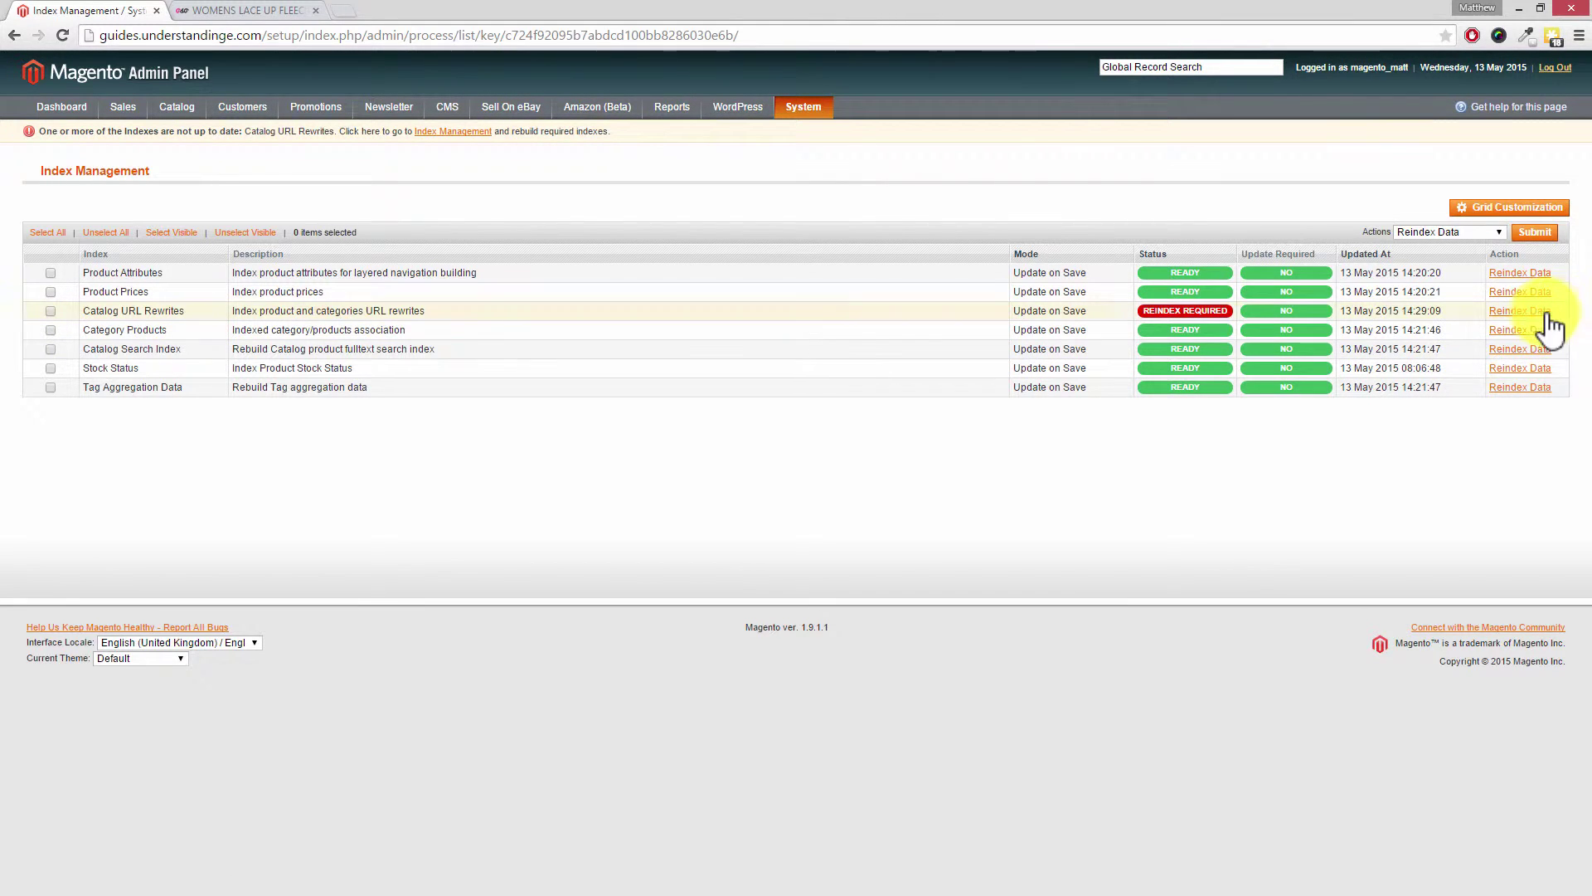
# Reindex Catalog URL Rewrites in Index Management
pyautogui.click(1543, 312)
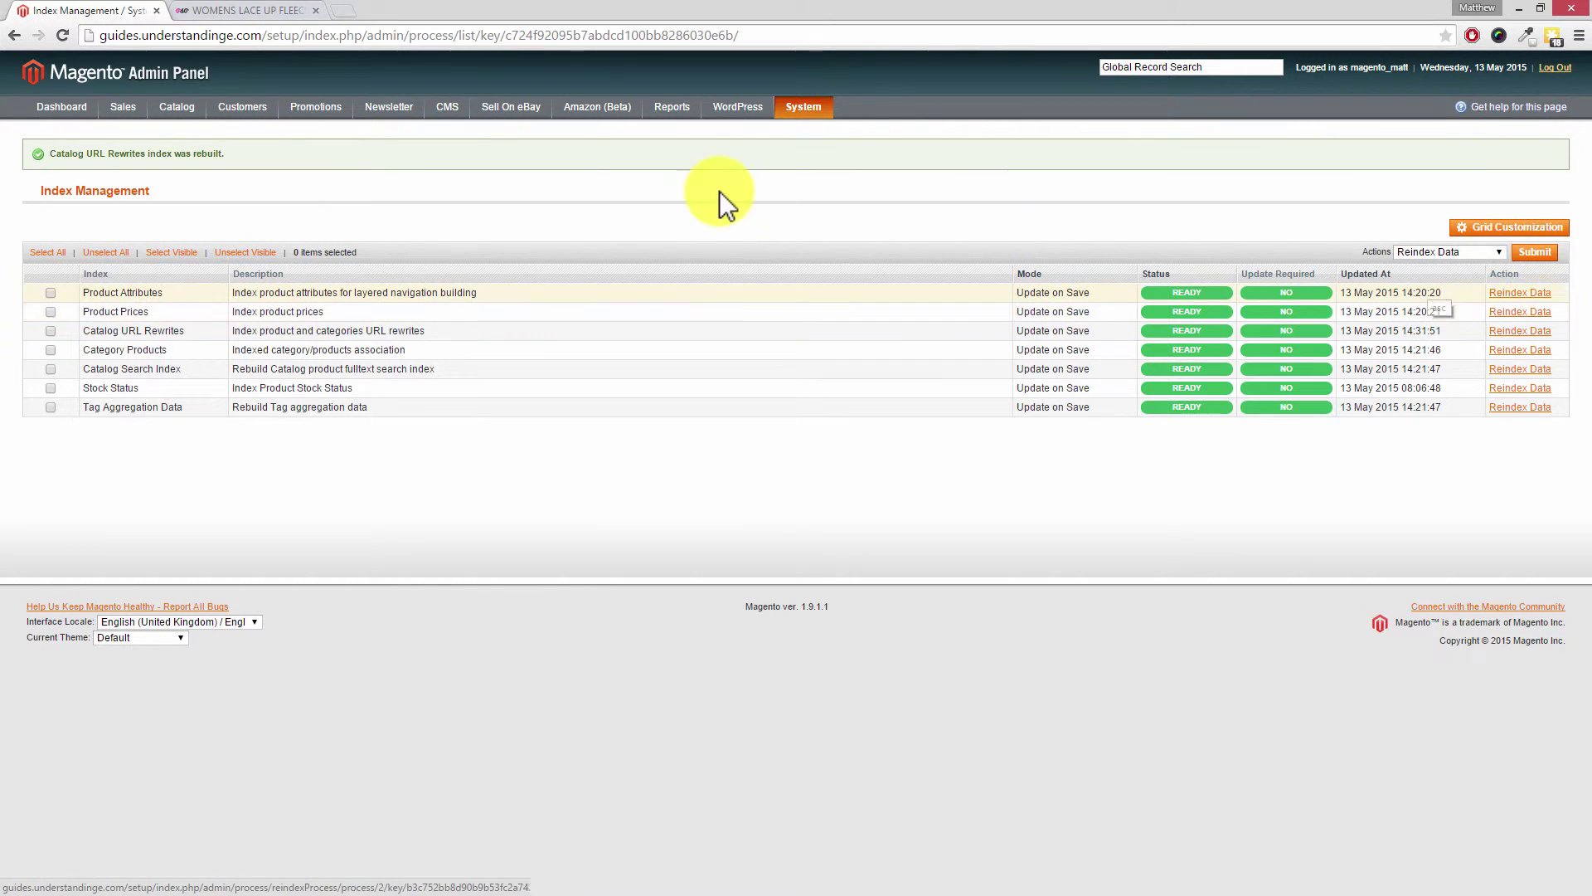
# Reload the storefront, then open Trousers from Fashion to confirm the URL is setup/trousers.html
pyautogui.click(254, 15)
pyautogui.rightClick(228, 151)
pyautogui.click(274, 201)
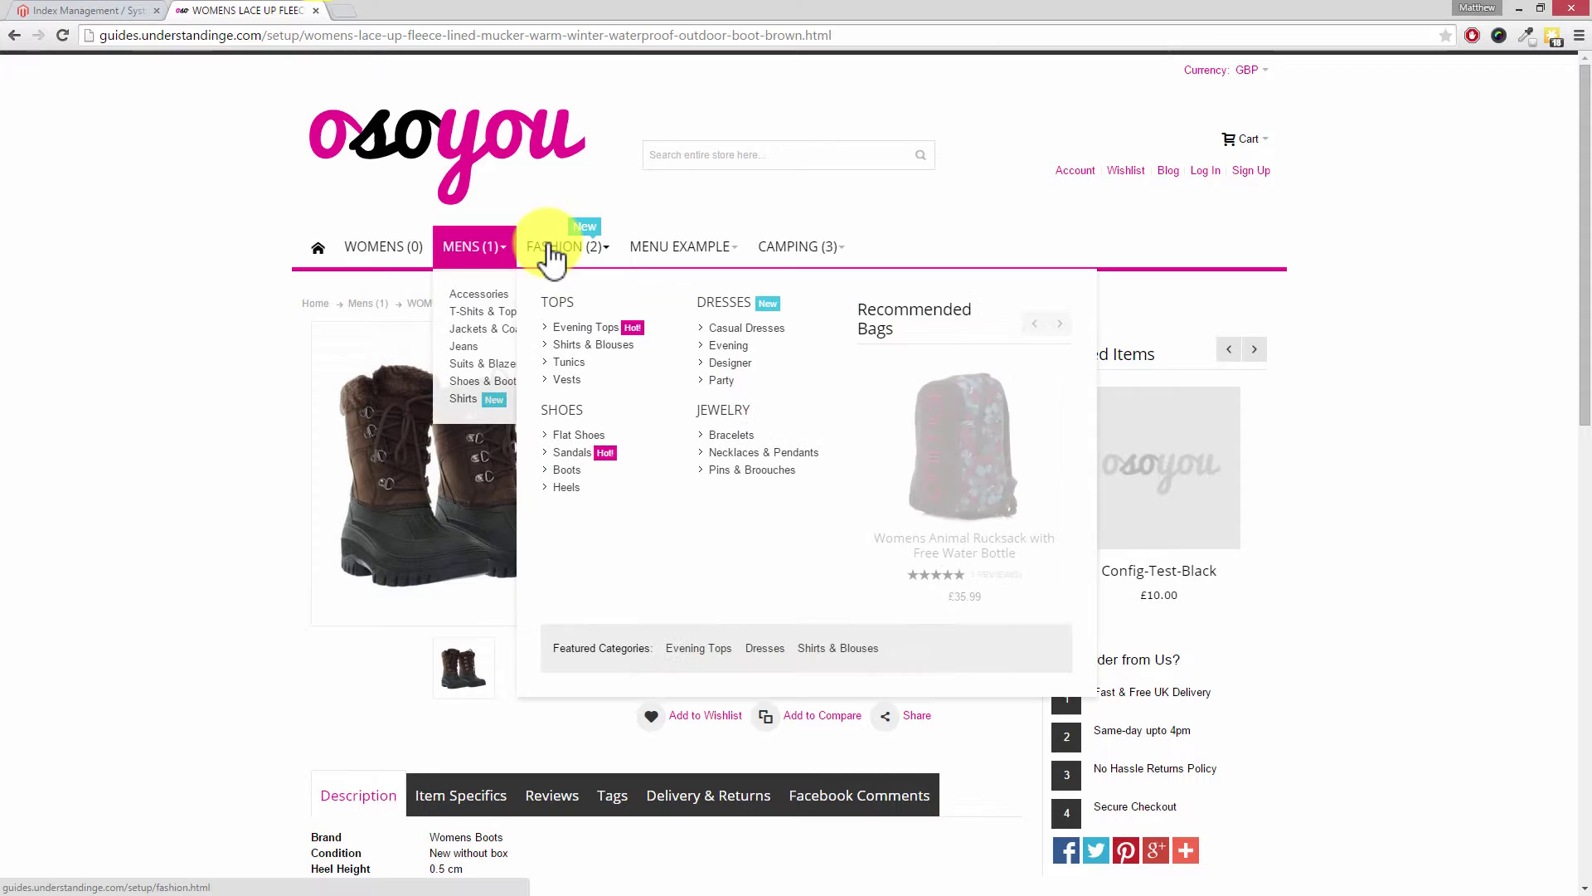
pyautogui.click(574, 250)
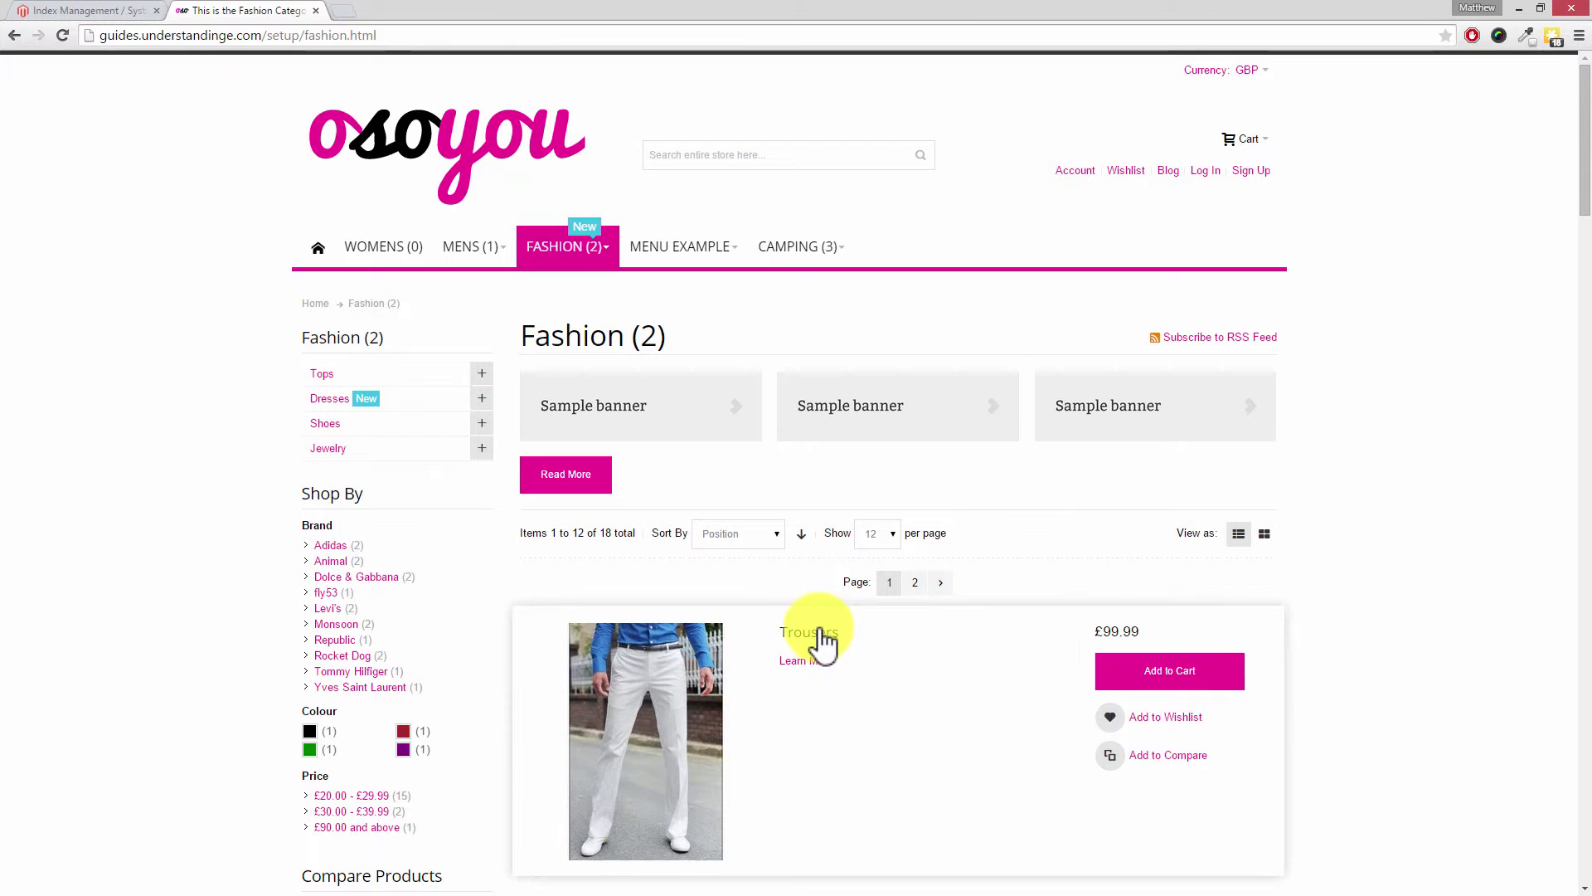
pyautogui.click(824, 633)
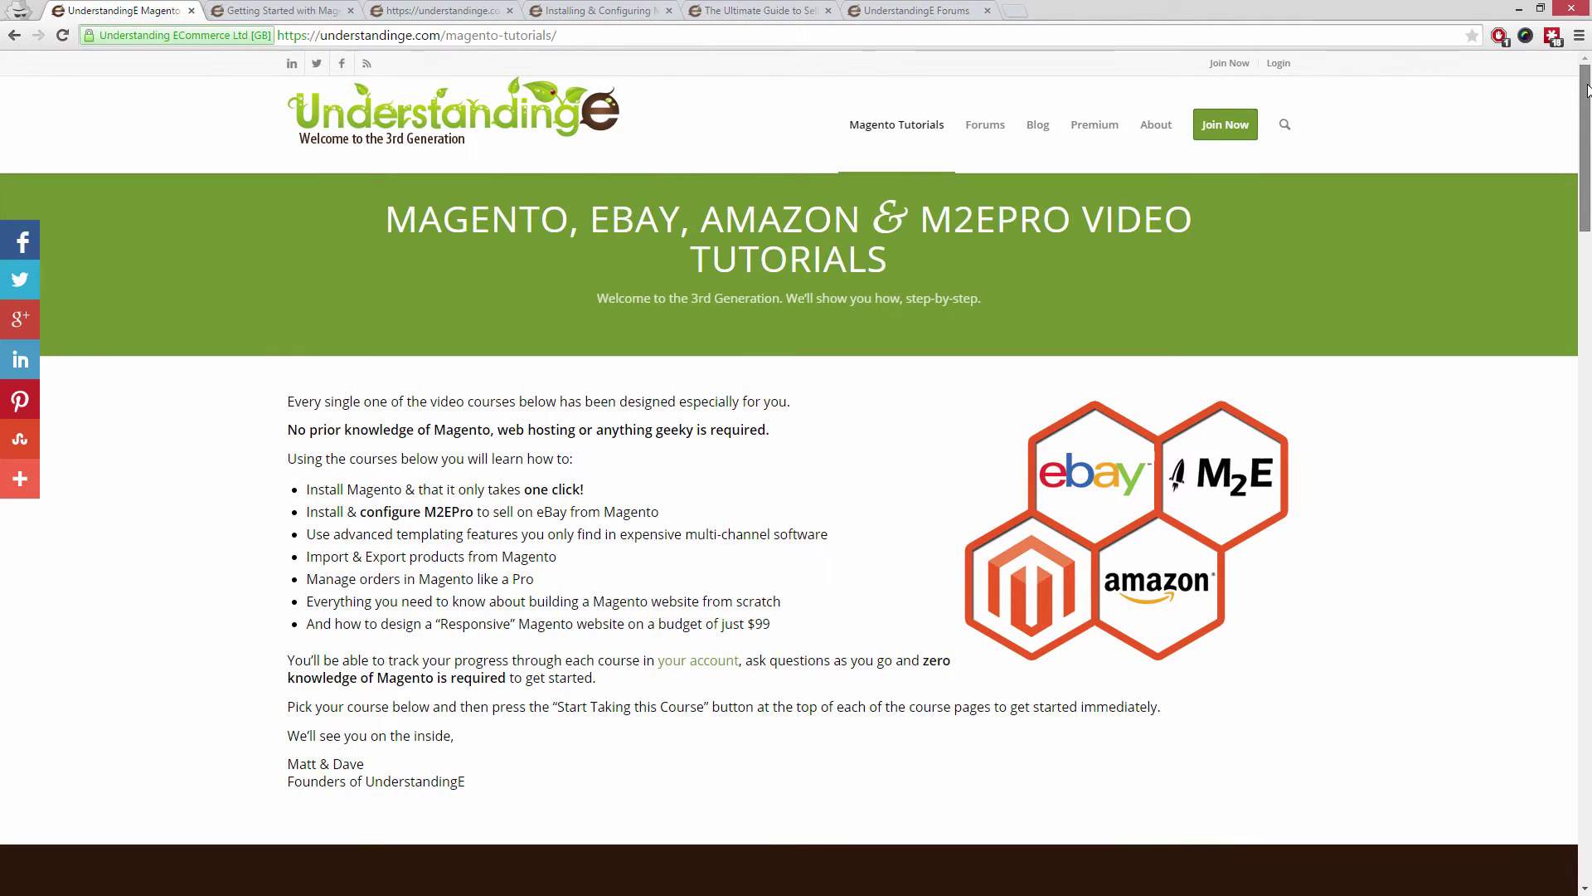
# Scroll through the Designing a Responsive Magento Website course page
pyautogui.moveTo(1588, 90); pyautogui.dragTo(1588, 400)
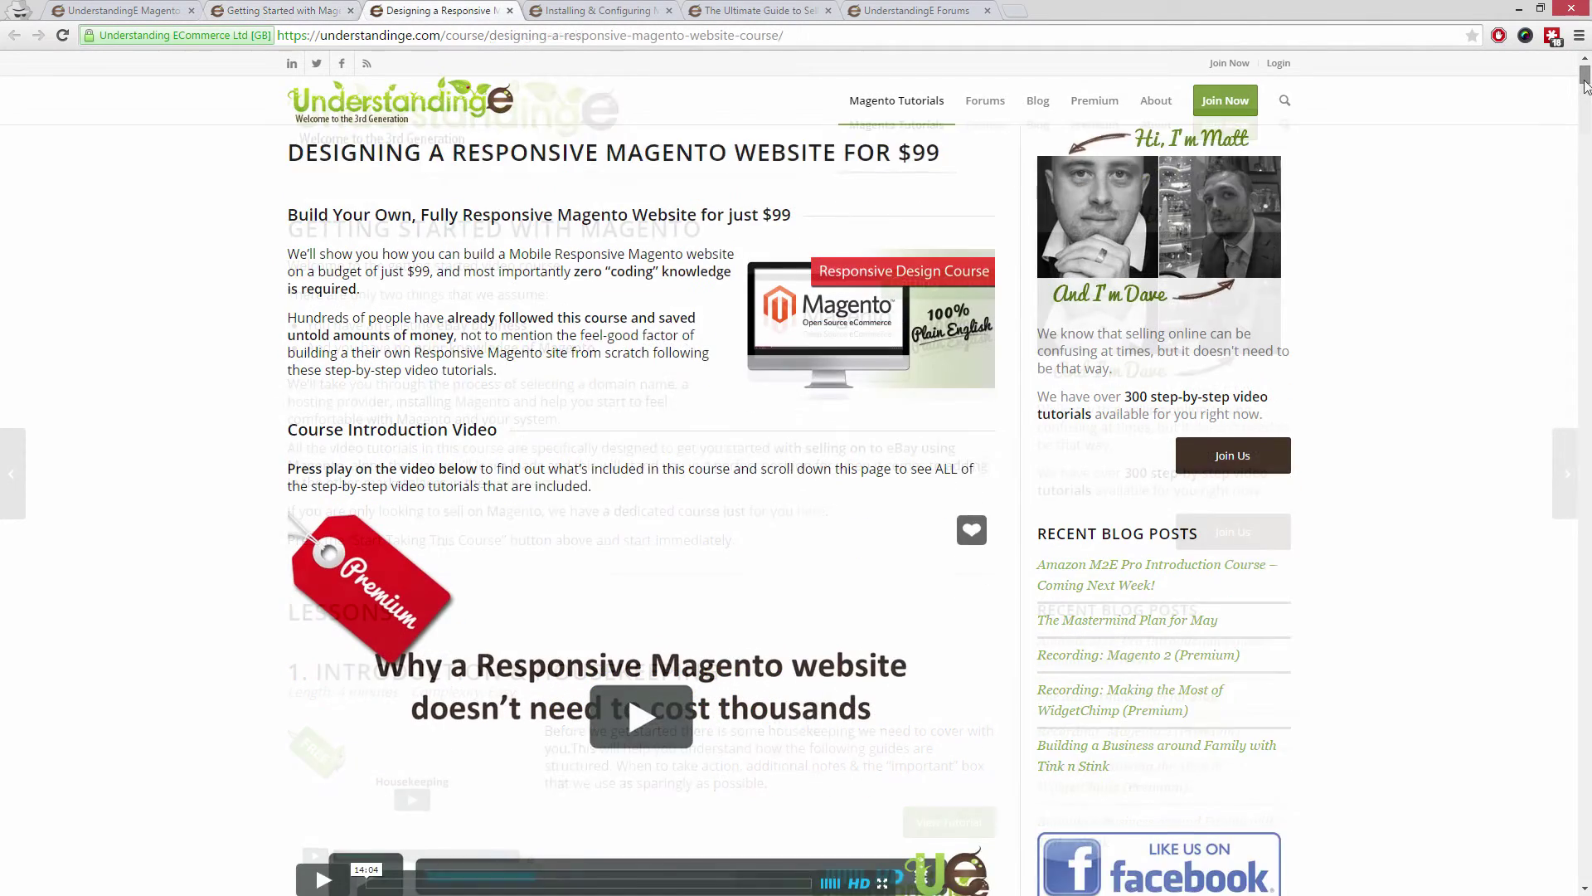
pyautogui.moveTo(1586, 80); pyautogui.dragTo(1586, 107)
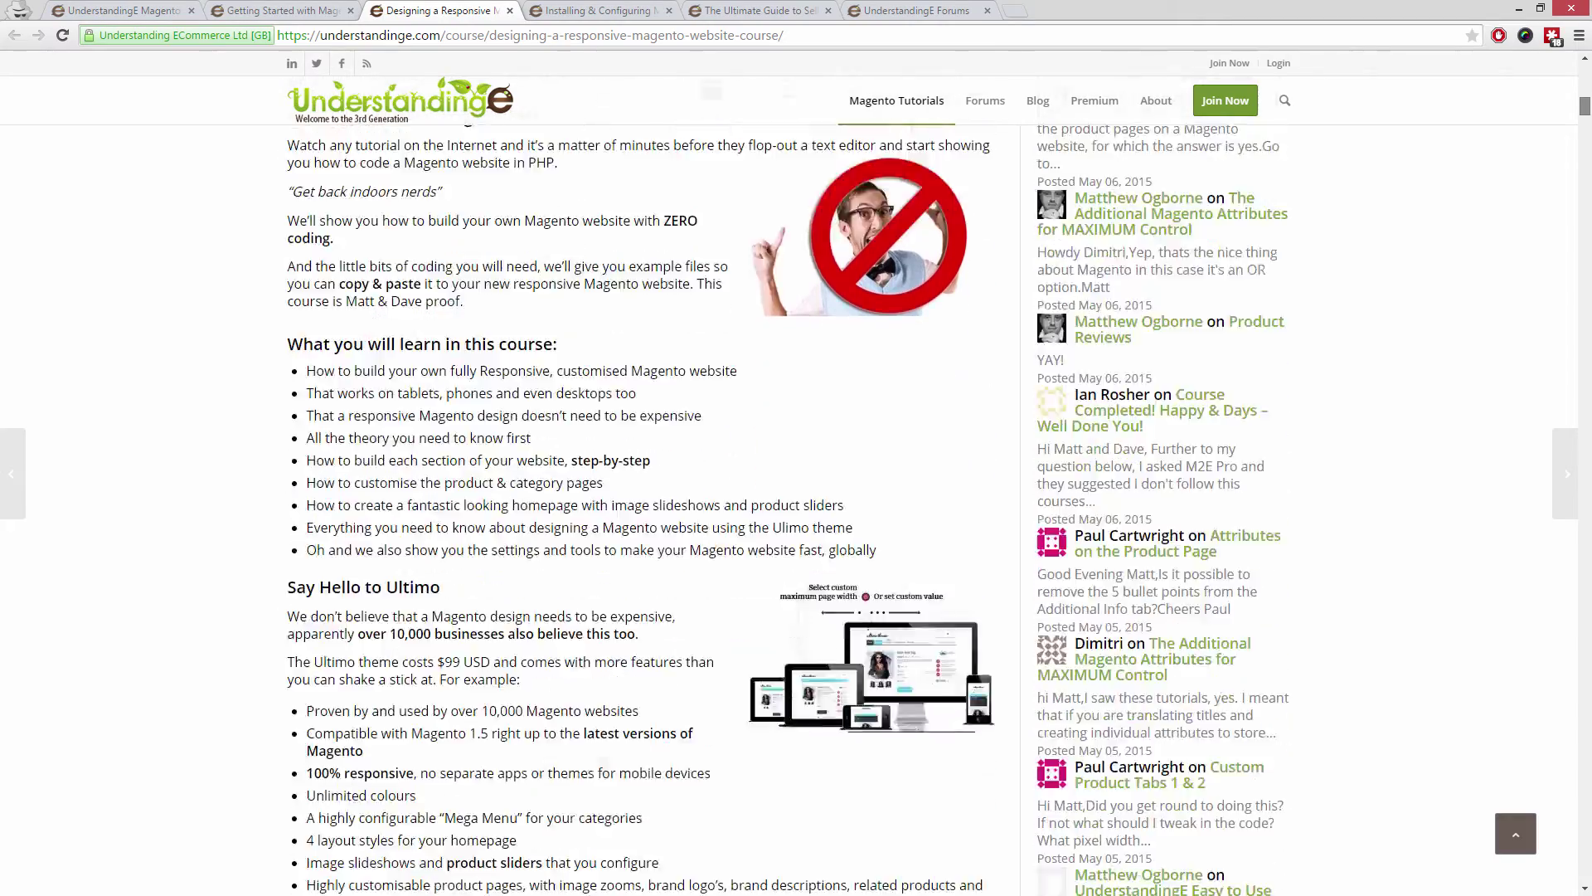